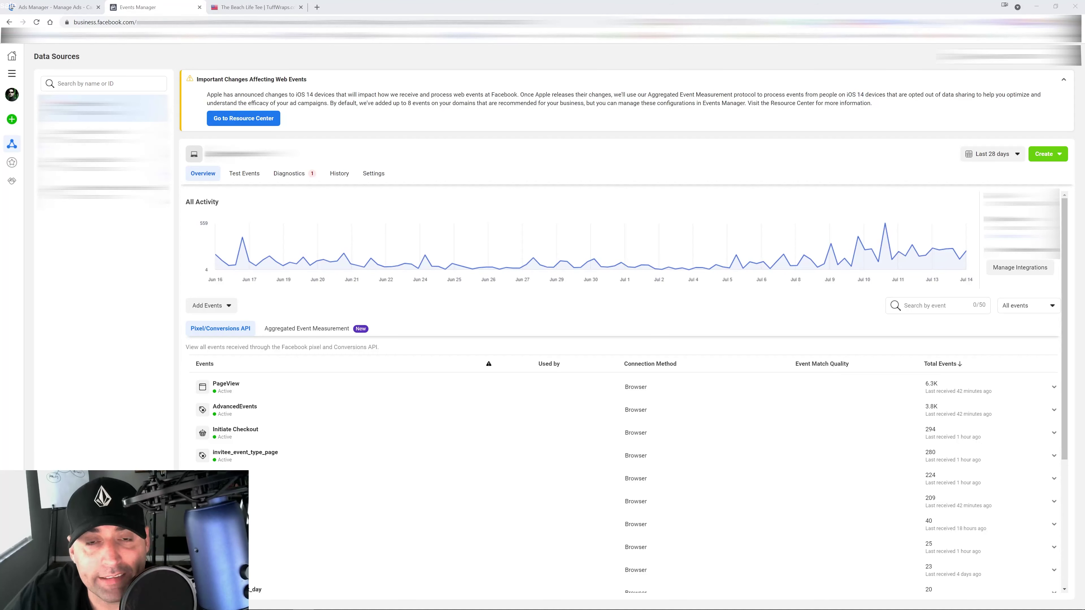
# - Open the web event configurations for Aggregated Event Measurement, search for the domain by name, and expand its prioritized events
pyautogui.click(294, 329)
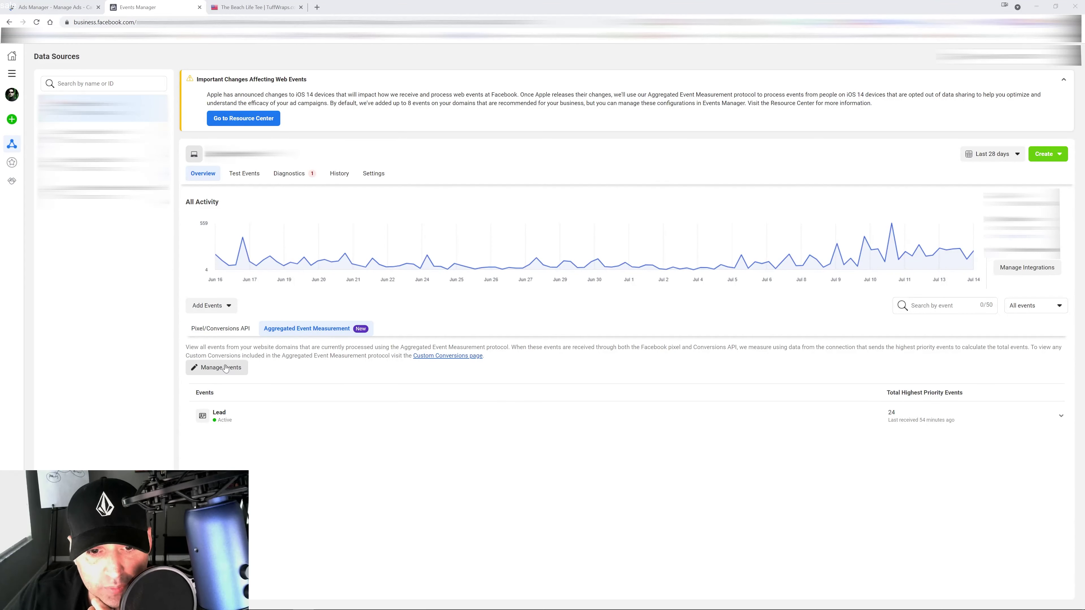
pyautogui.click(209, 370)
pyautogui.click(92, 160)
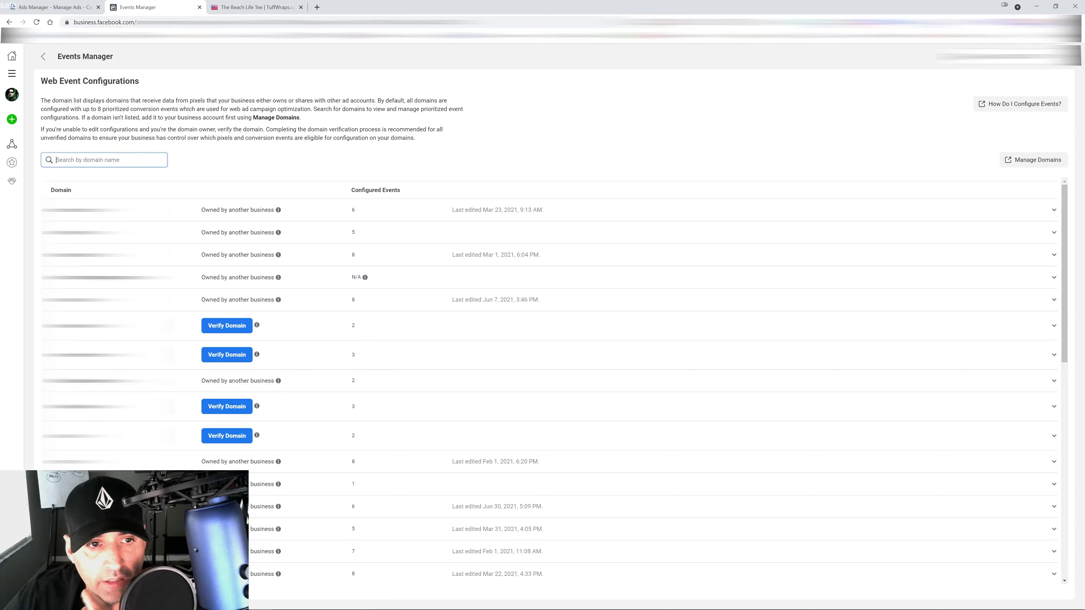
pyautogui.write('tuffwraps')
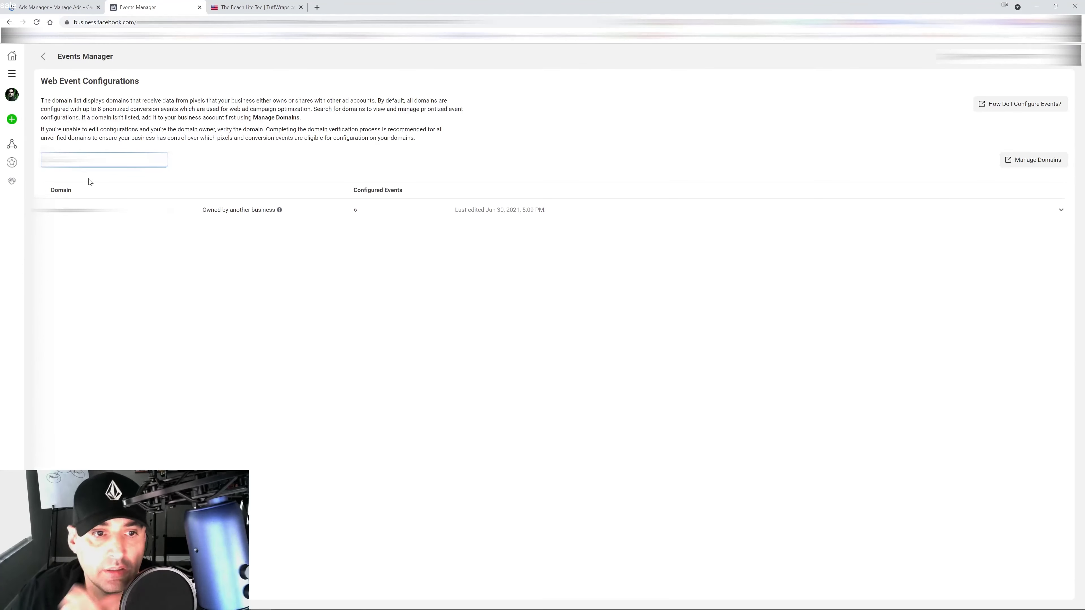
pyautogui.click(217, 209)
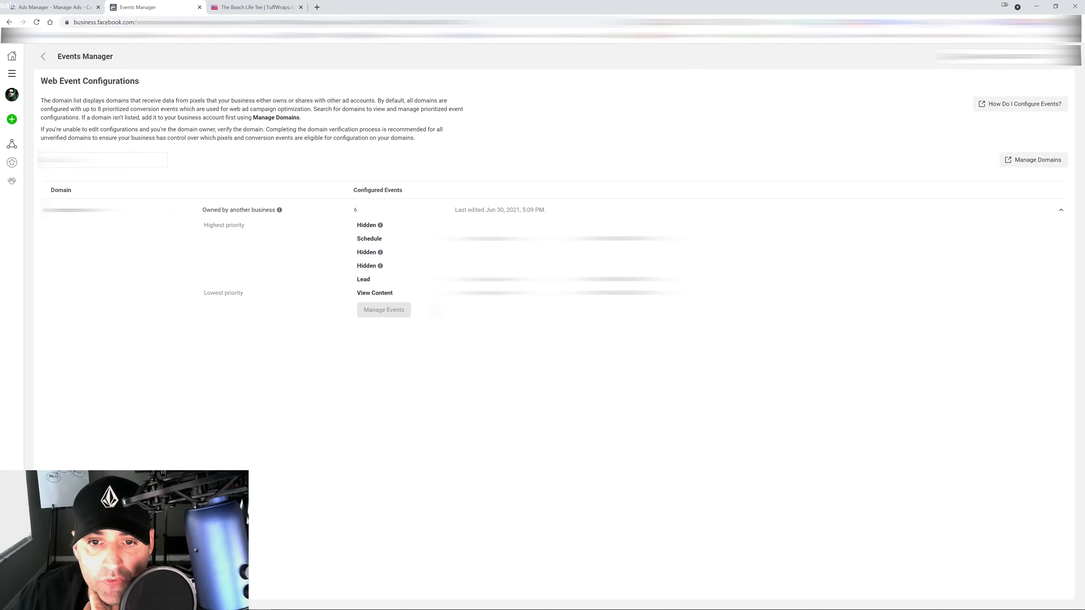
pyautogui.moveTo(380, 226)
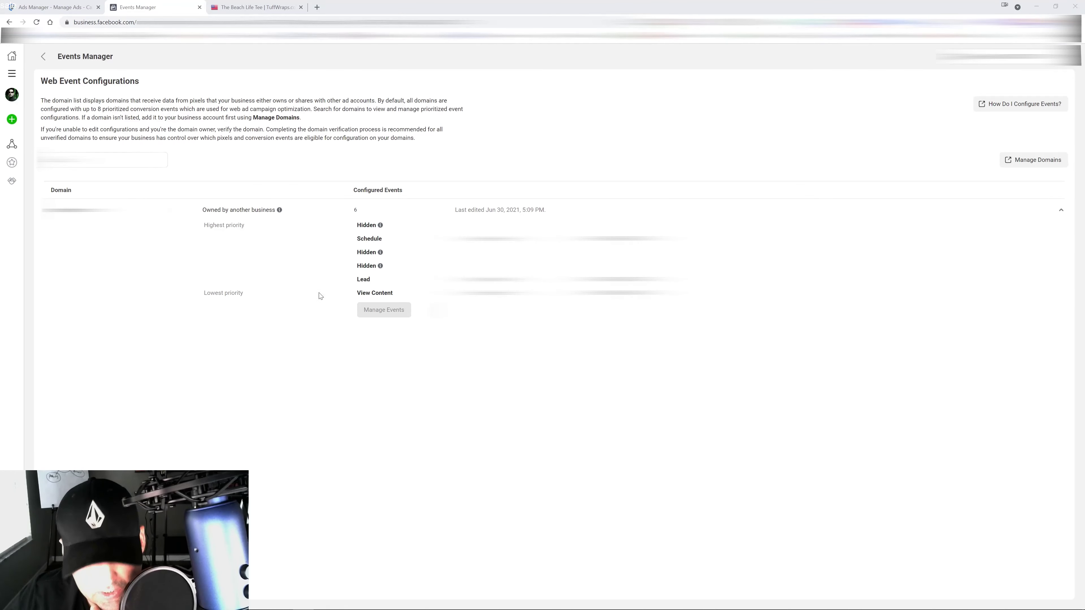
# - Go to Custom Conversions and start creating a new custom conversion
pyautogui.moveTo(16, 142)
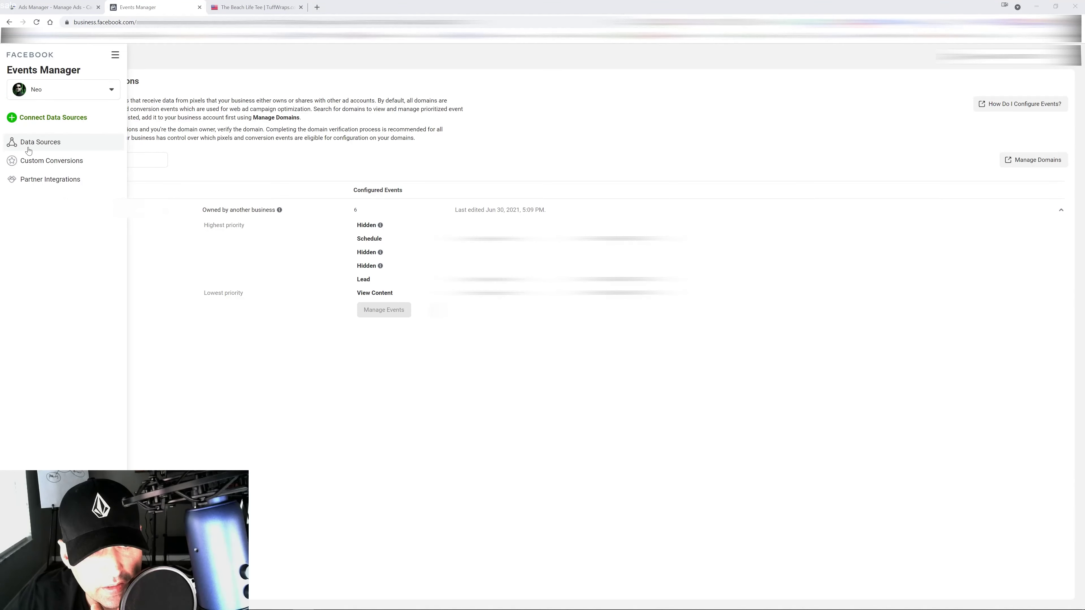
pyautogui.click(29, 160)
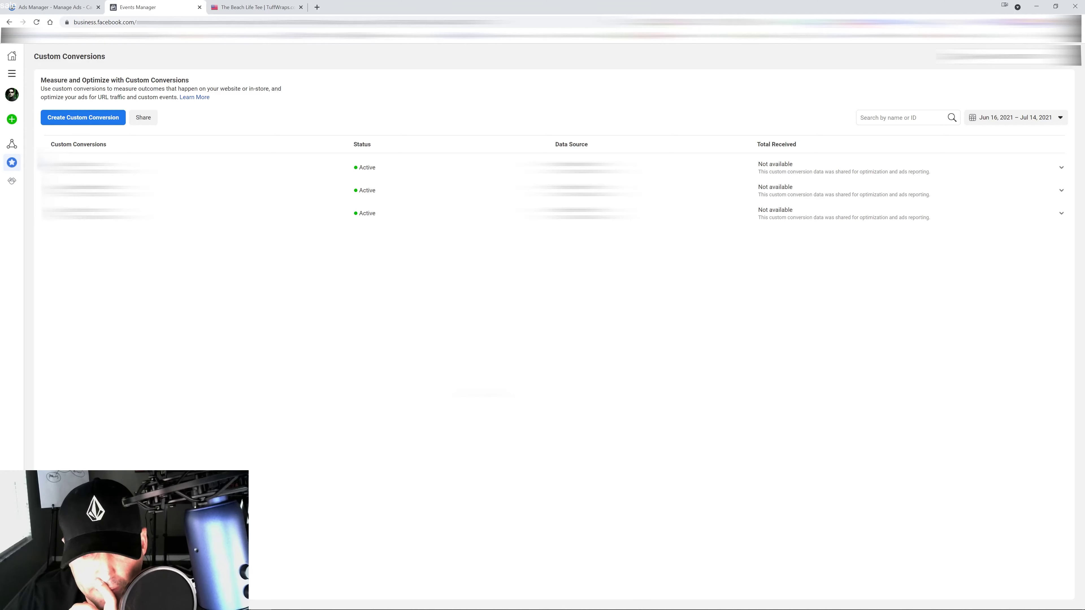
pyautogui.click(106, 117)
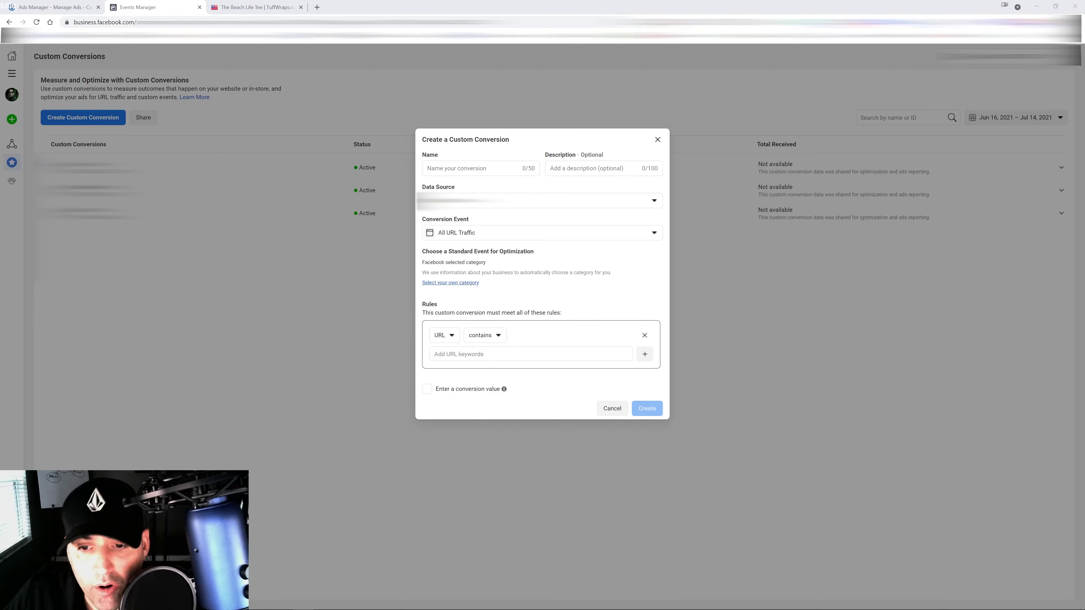
# - Switch to the TuffWraps store, go back to the men's T-shirts collection, and copy mens-t-shirts from its URL
pyautogui.click(256, 7)
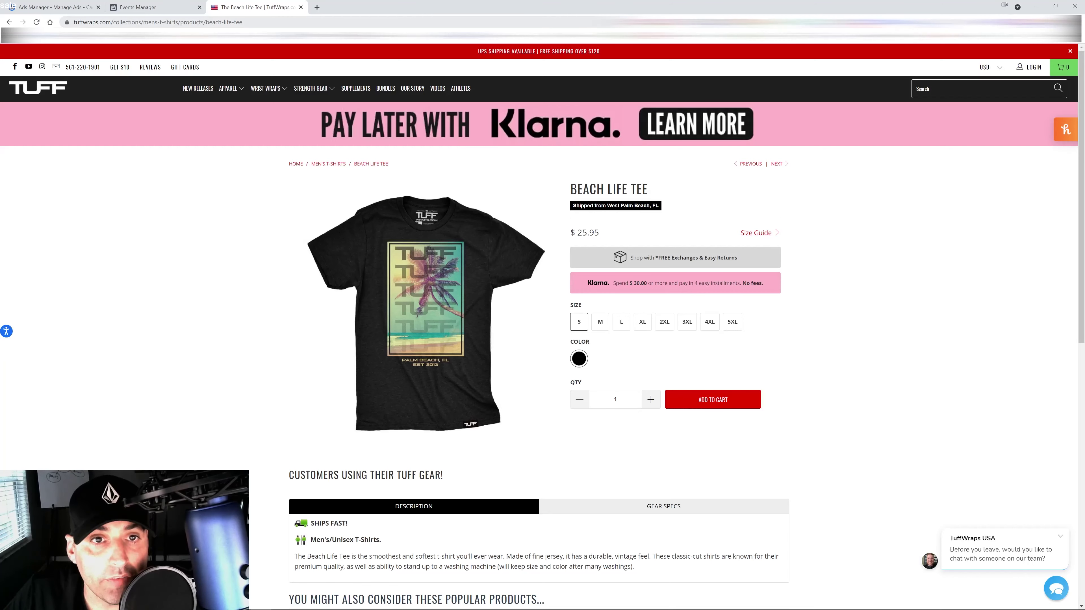
pyautogui.moveTo(243, 22); pyautogui.dragTo(206, 22)
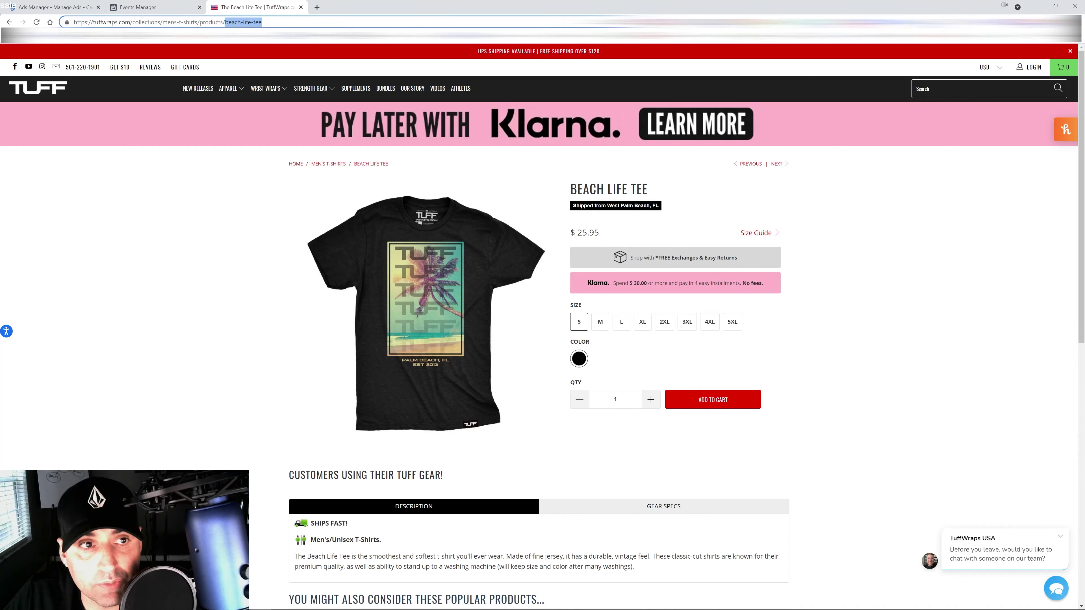
pyautogui.click(8, 22)
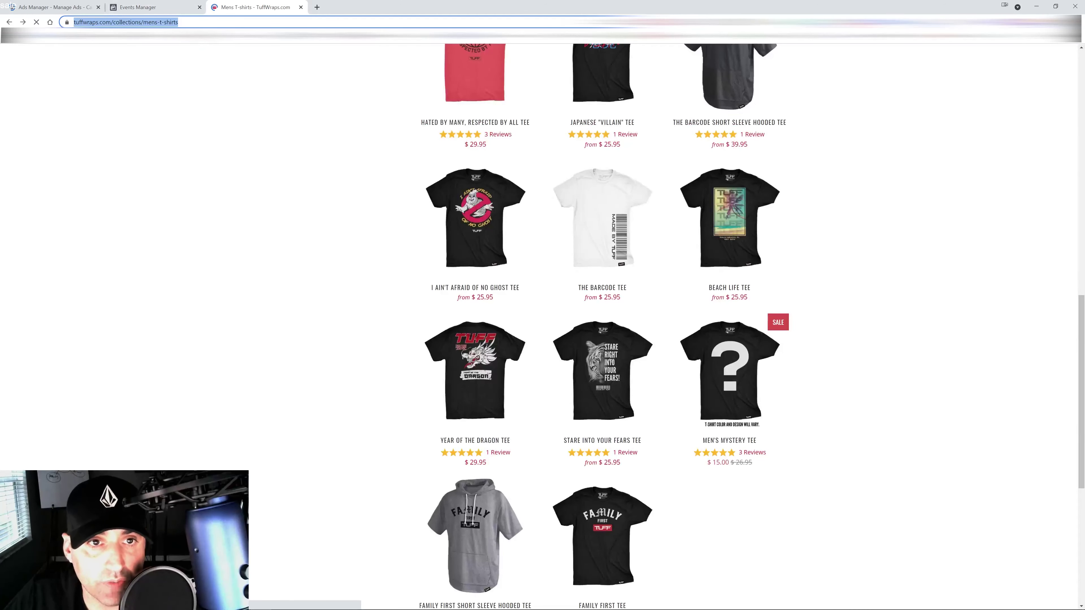
pyautogui.moveTo(198, 21); pyautogui.dragTo(162, 22)
pyautogui.rightClick(174, 23)
pyautogui.click(176, 8)
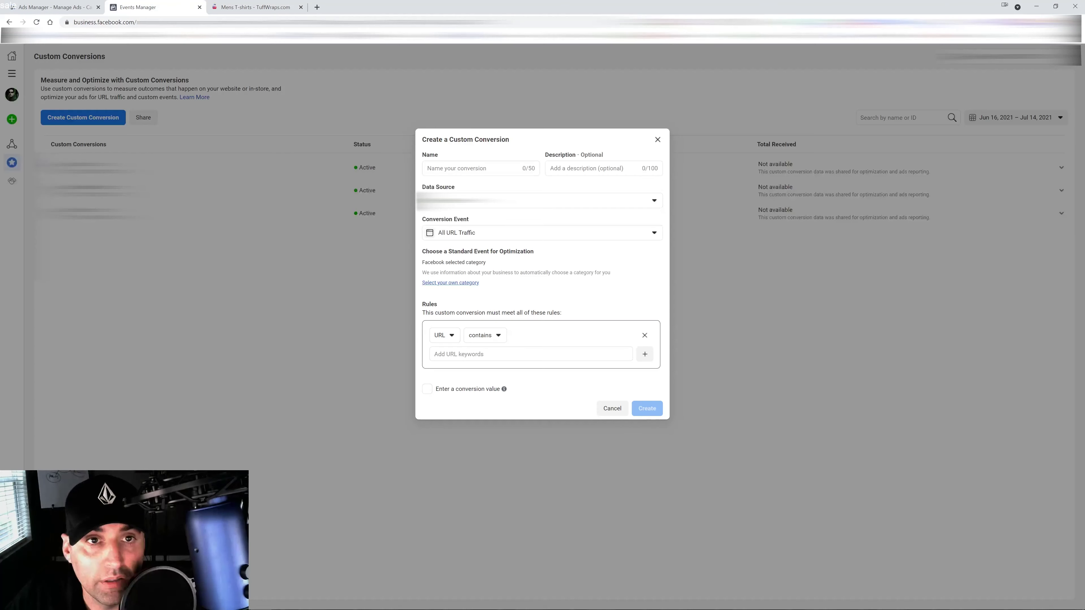
pyautogui.click(261, 8)
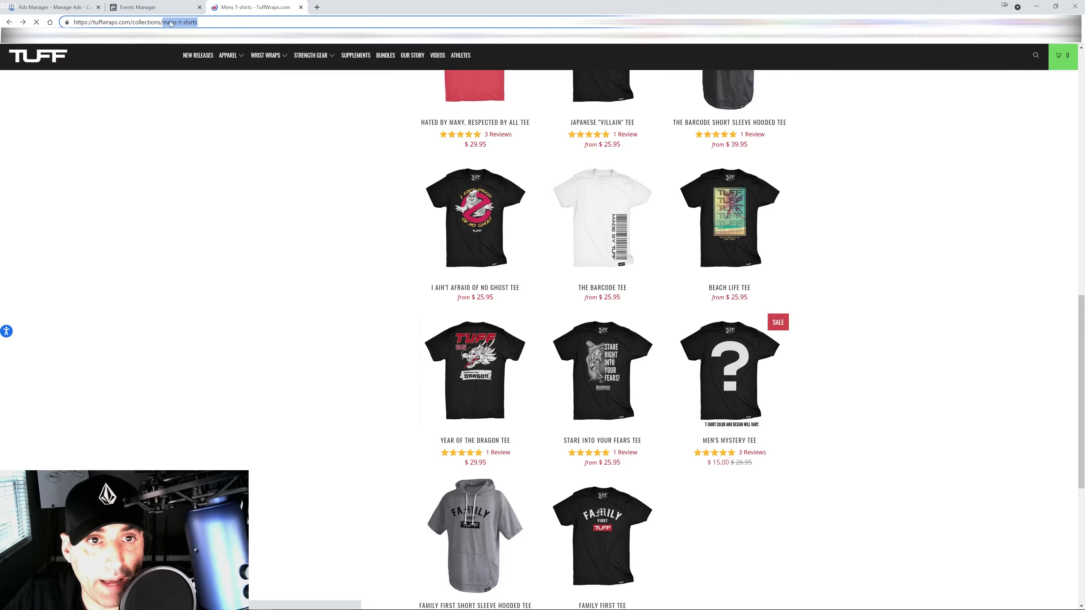
pyautogui.rightClick(171, 24)
pyautogui.click(193, 77)
pyautogui.click(175, 7)
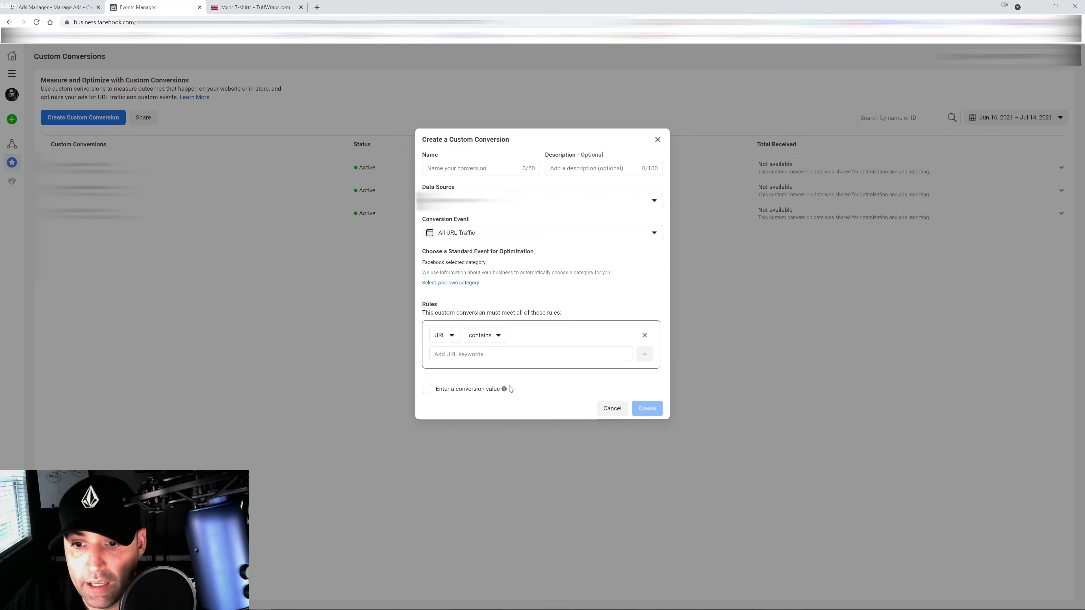
# - Add mens-t-shirts as a keyword to the custom conversion's URL contains rule
pyautogui.click(491, 354)
pyautogui.hotkey('ctrl', 'v')
pyautogui.press('Return')
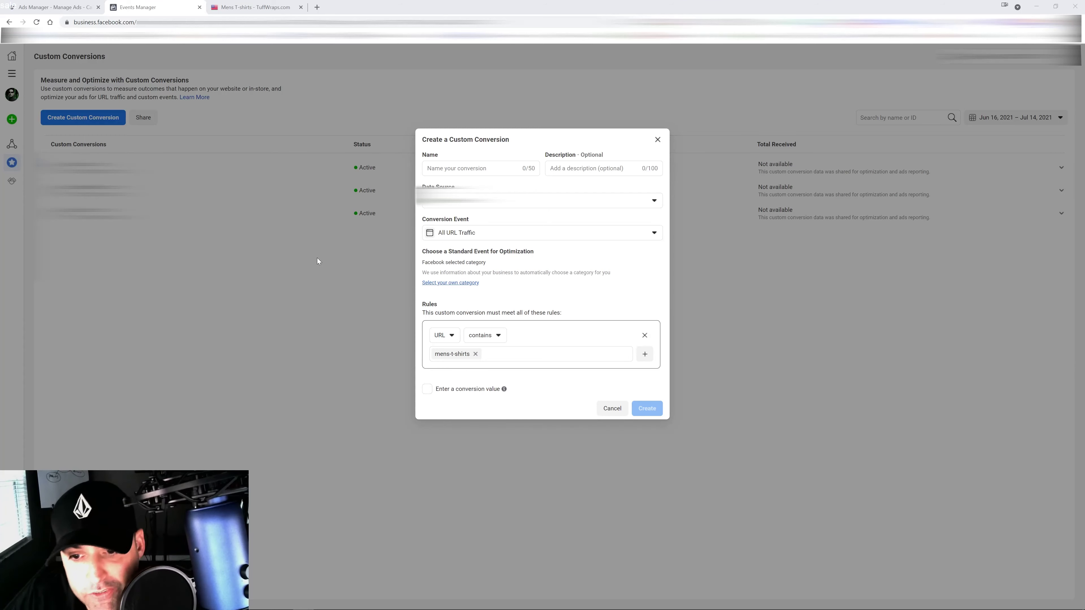
# - Remove the mens-t-shirts keyword and change the rule type to Event Parameters
pyautogui.click(475, 355)
pyautogui.click(447, 335)
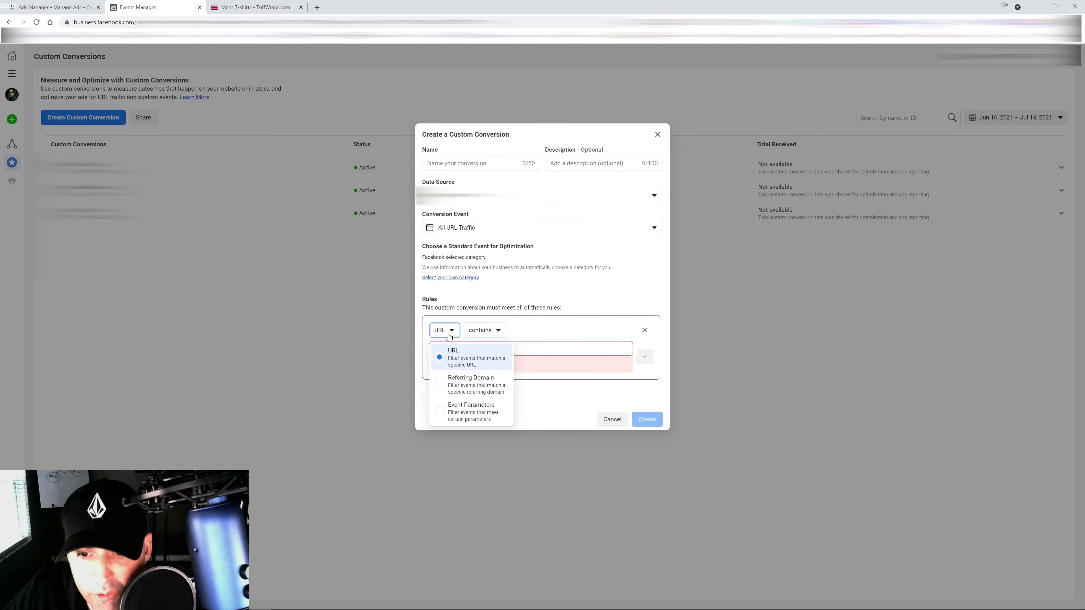
pyautogui.click(483, 417)
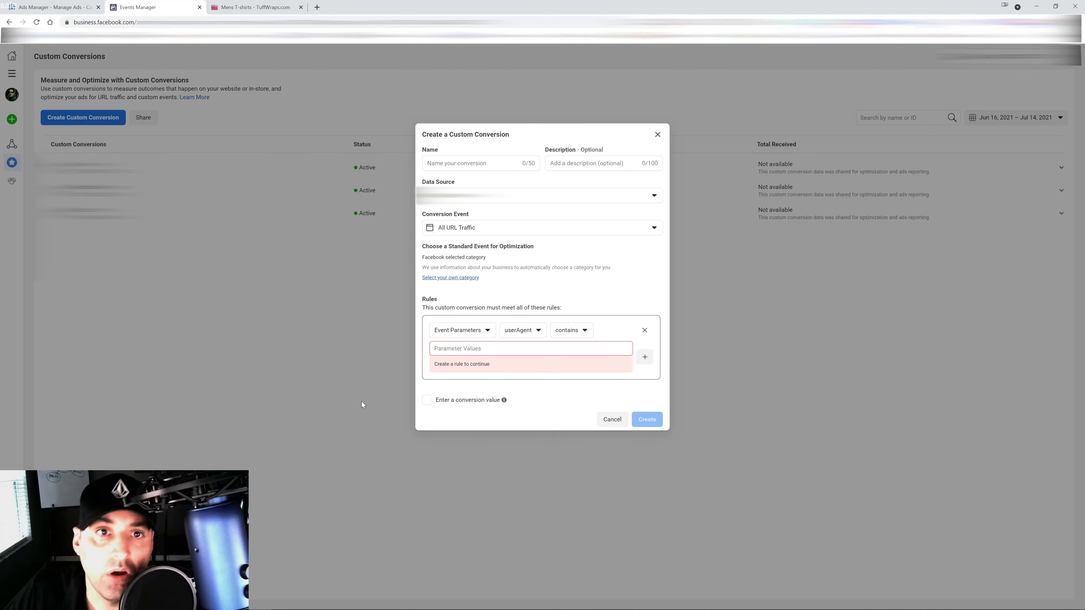
# - Open the Villain Money Tee product page in the TuffWraps store and copy the ViewContent event's content_ids value from Facebook Pixel Helper
pyautogui.click(260, 7)
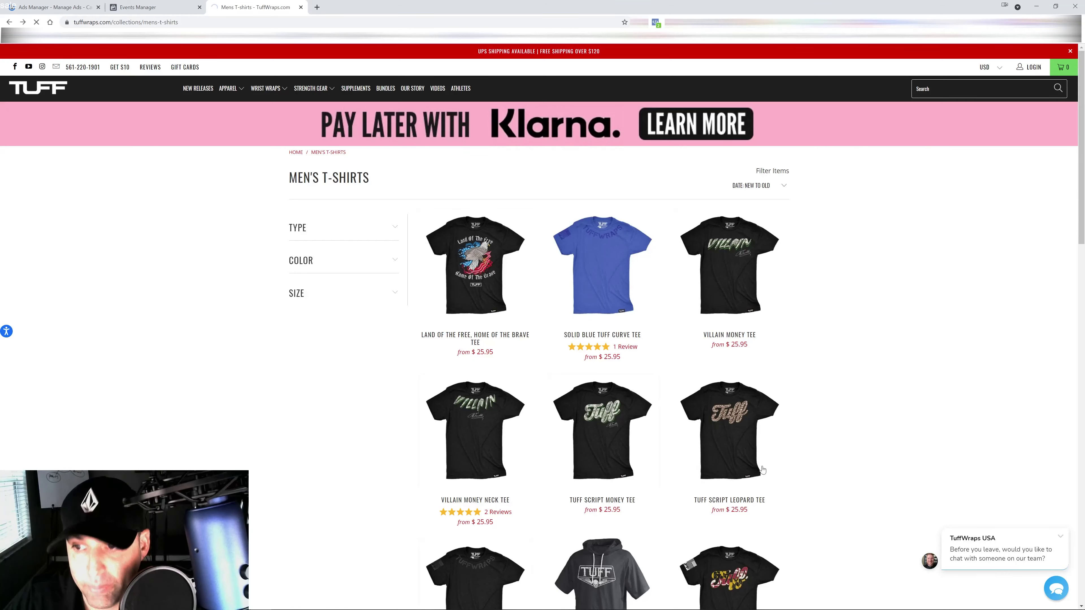
pyautogui.click(733, 273)
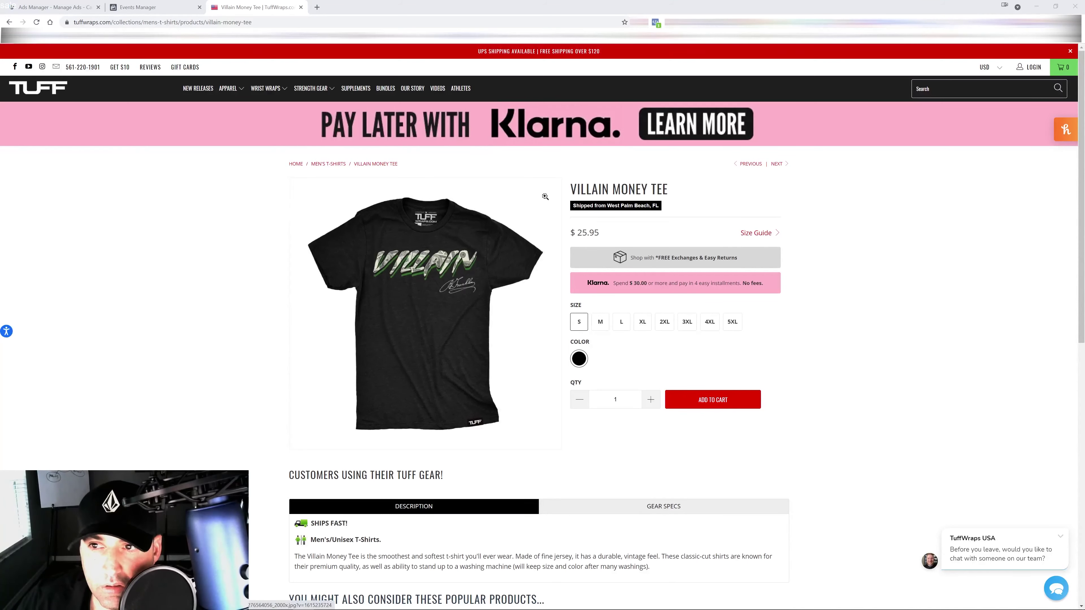
pyautogui.click(656, 23)
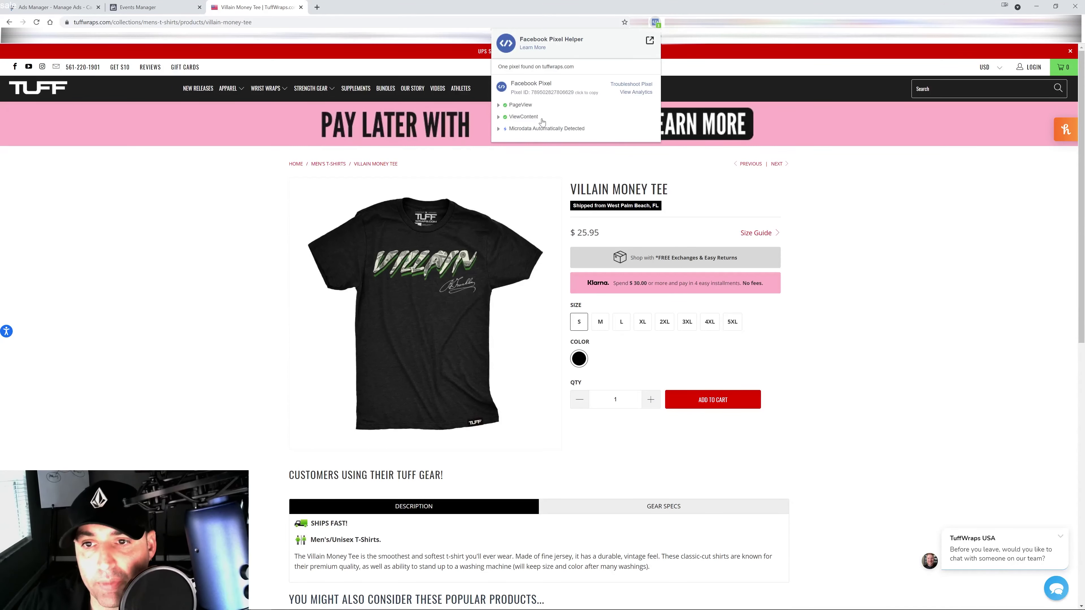
pyautogui.click(499, 118)
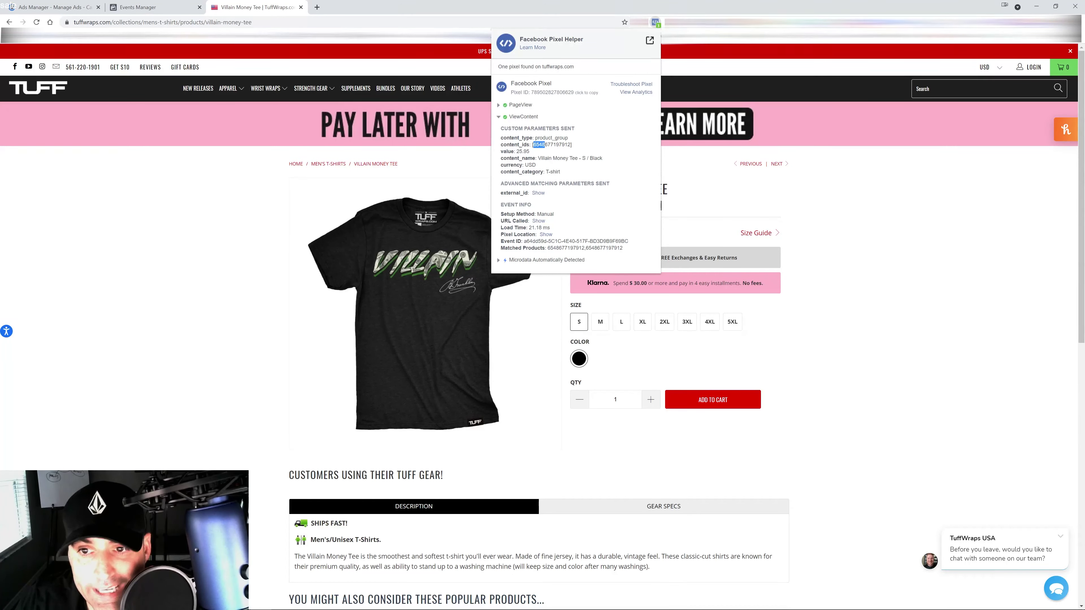
pyautogui.moveTo(545, 144); pyautogui.dragTo(571, 145)
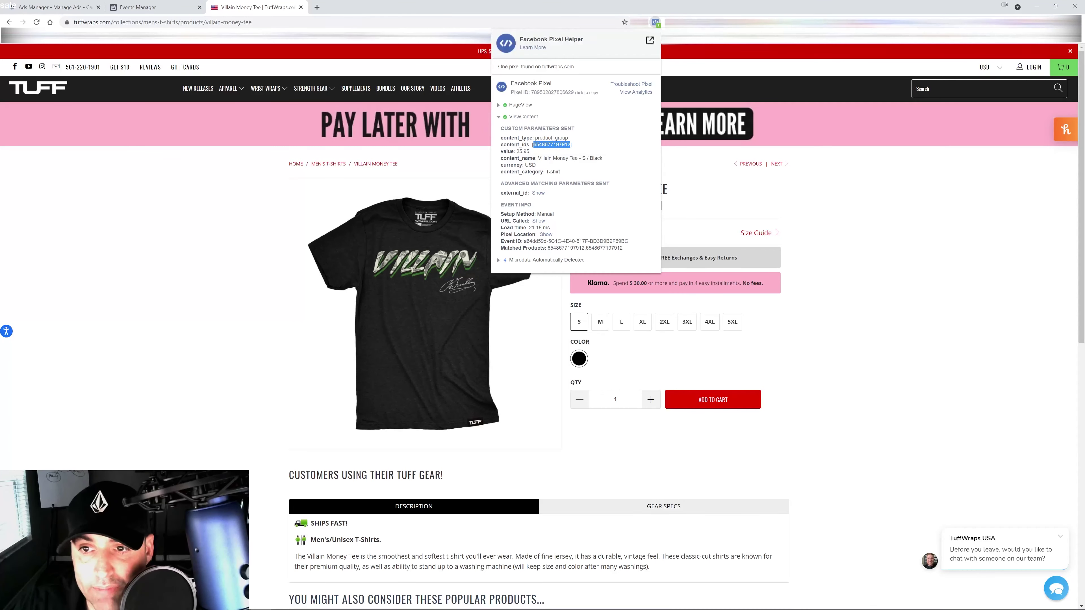
pyautogui.rightClick(560, 144)
pyautogui.click(573, 152)
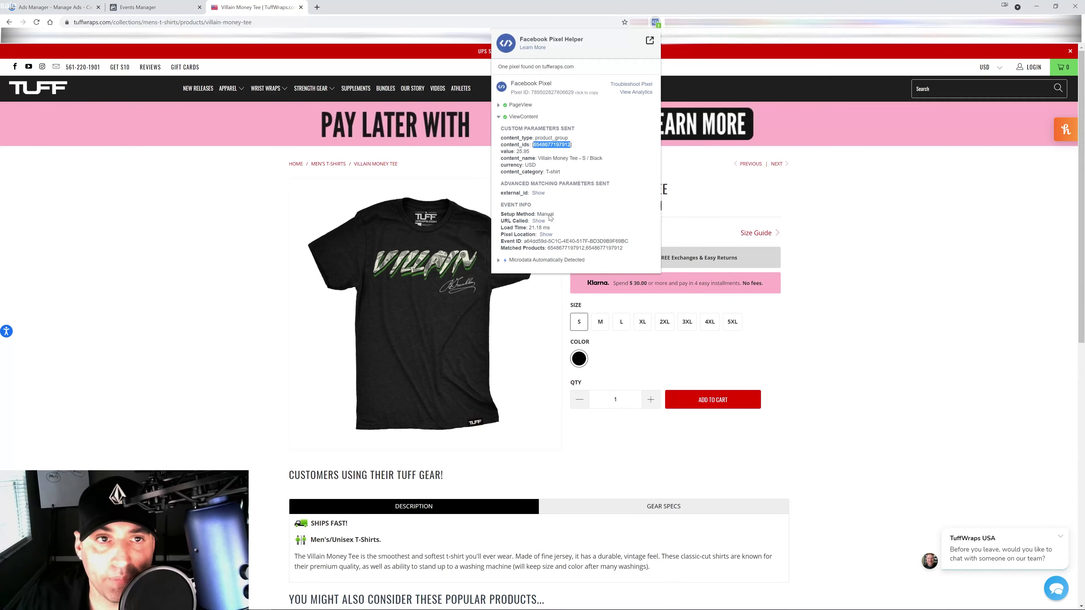
# - Return to Events Manager and set the custom conversion's conversion event to View Content
pyautogui.click(138, 7)
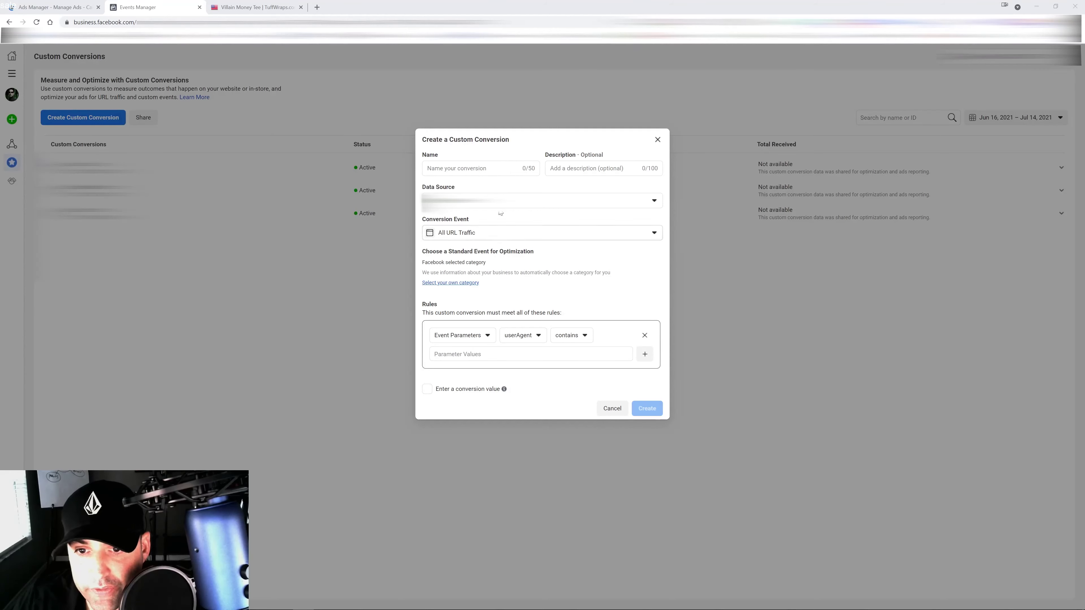
pyautogui.click(471, 232)
pyautogui.scroll(-5, 492, 285)
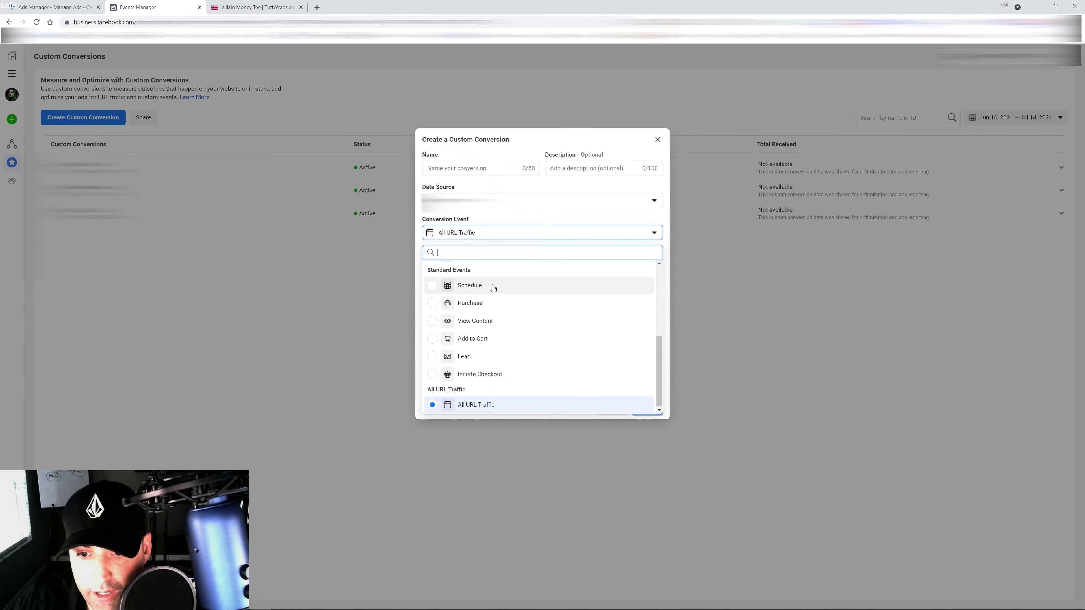
pyautogui.scroll(4, 492, 355)
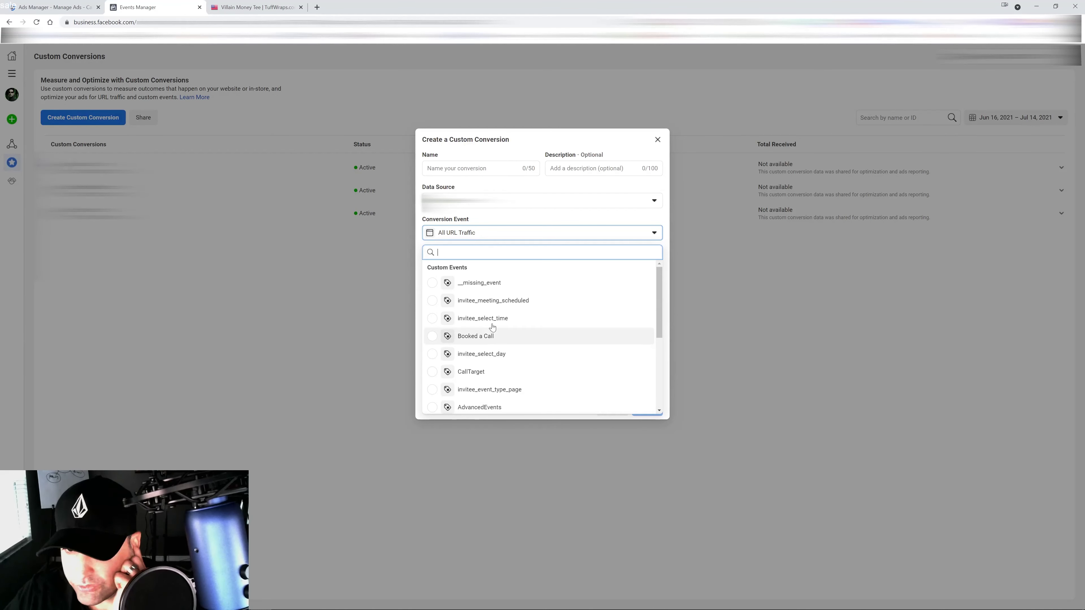
pyautogui.scroll(-3, 493, 324)
pyautogui.scroll(-2, 493, 330)
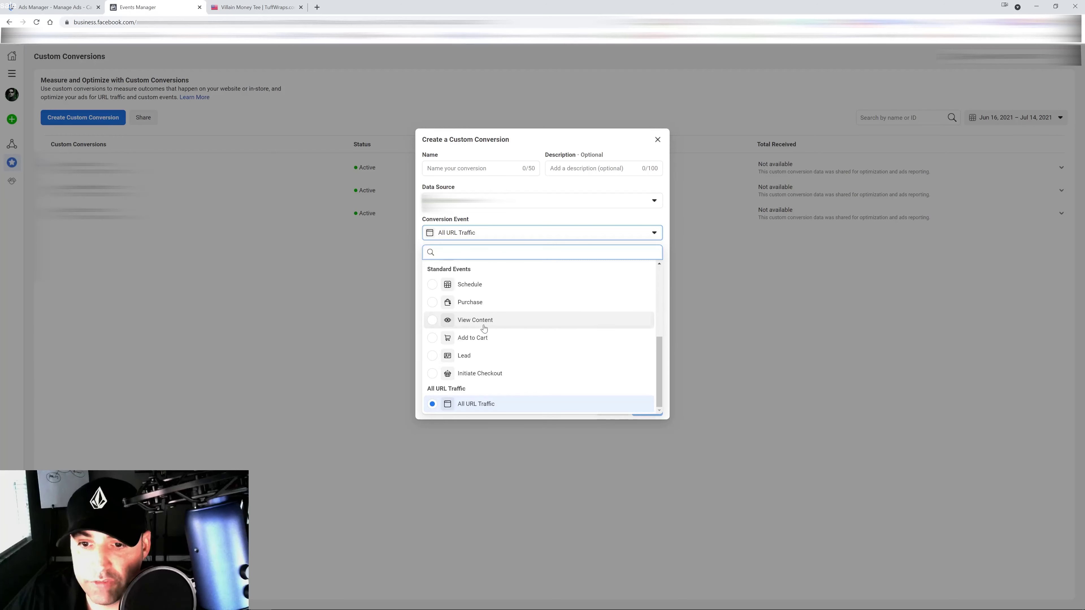
pyautogui.click(484, 321)
pyautogui.click(444, 303)
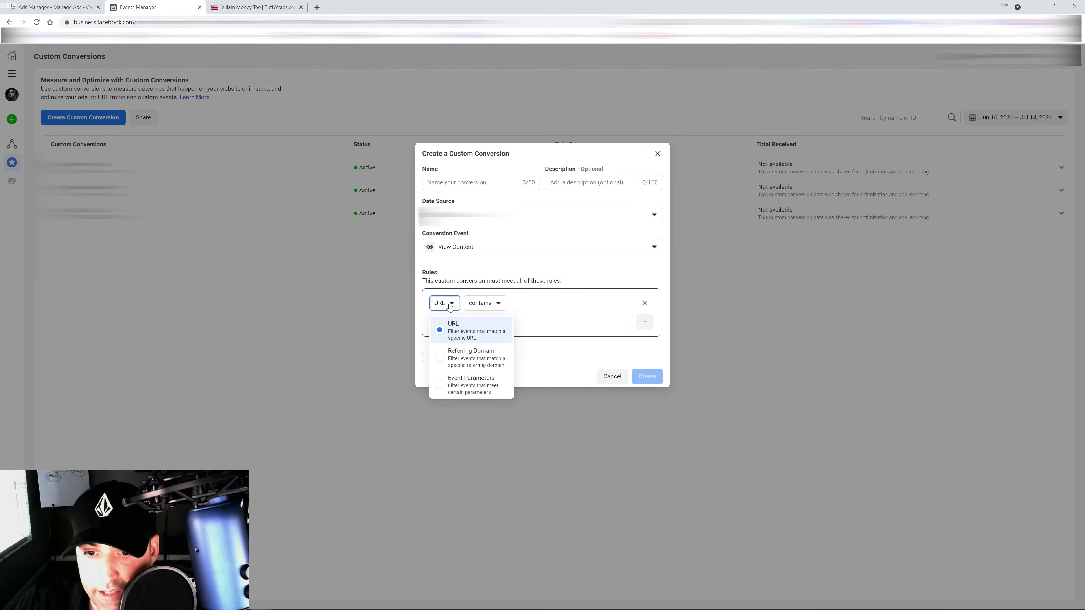
pyautogui.click(470, 383)
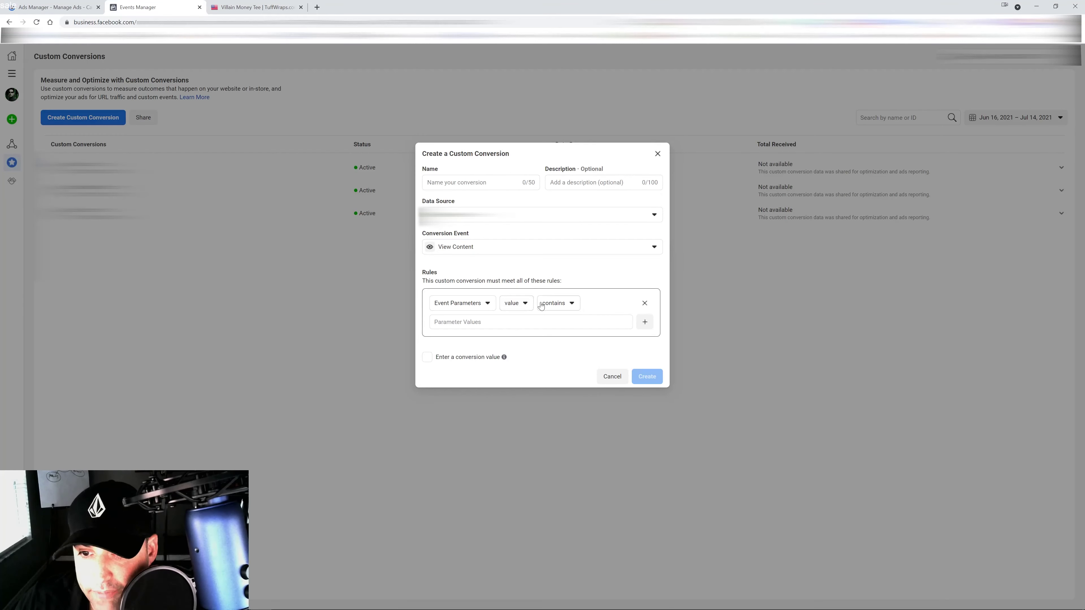
pyautogui.click(562, 303)
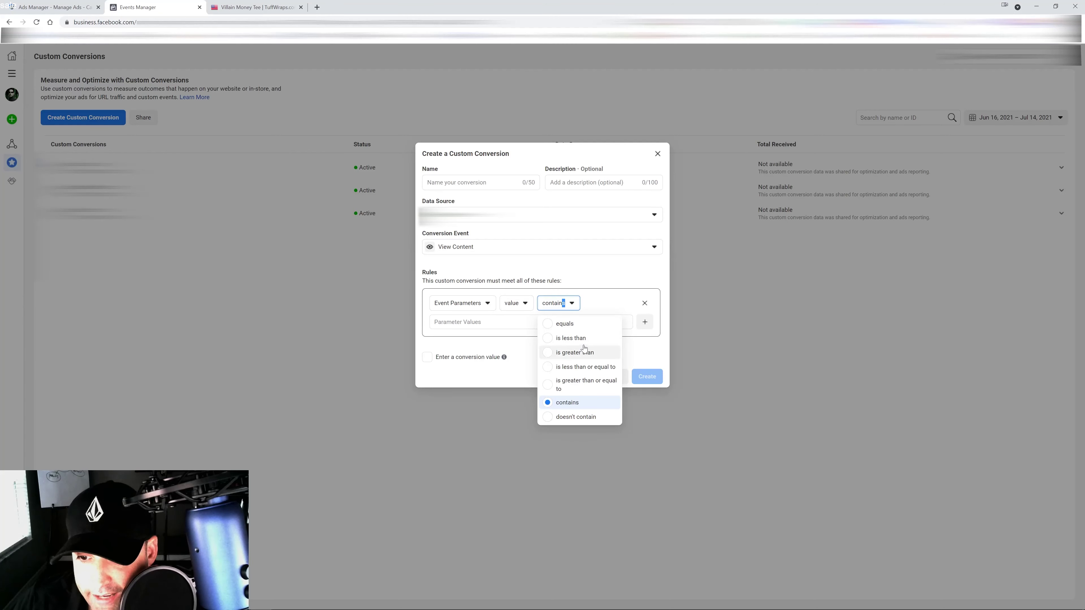
pyautogui.click(511, 376)
pyautogui.click(519, 304)
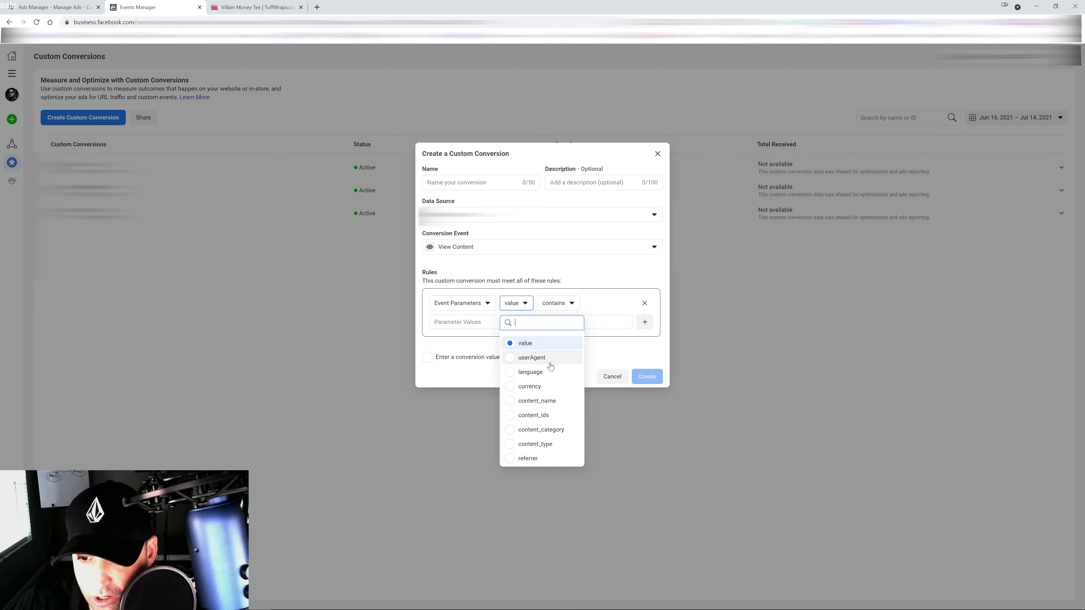
pyautogui.click(533, 415)
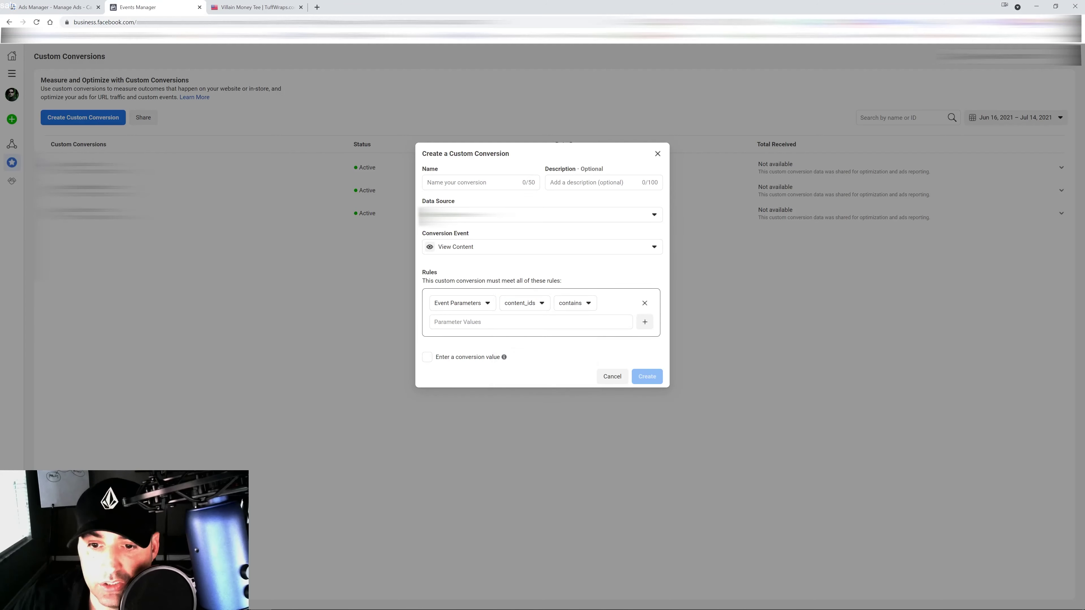
pyautogui.click(468, 322)
pyautogui.rightClick(468, 322)
pyautogui.click(522, 391)
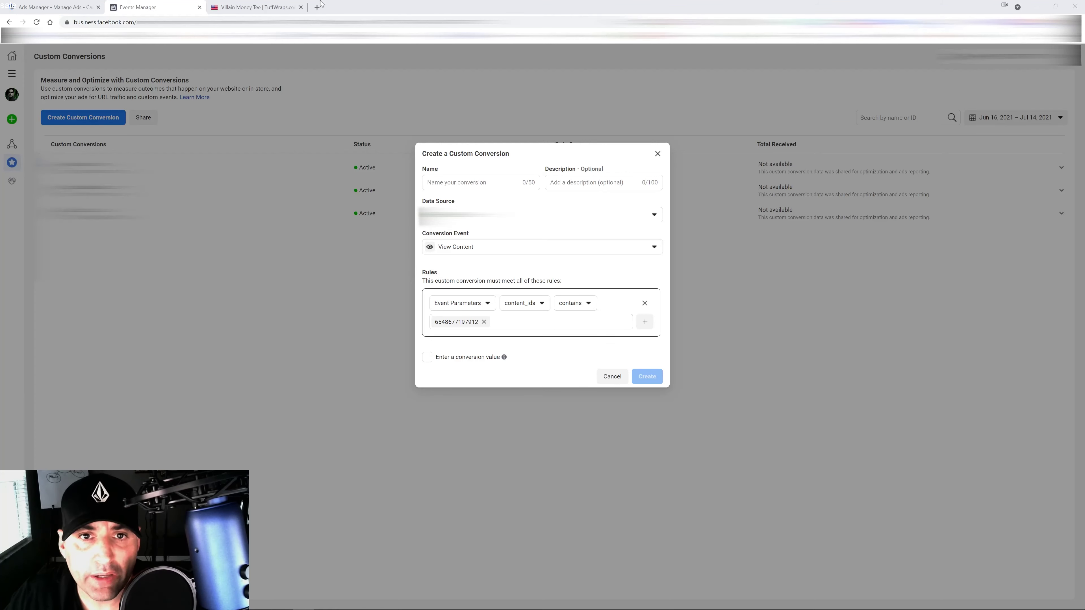
# - On the Villain Money Tee product page, copy the ViewContent event's value parameter from Facebook Pixel Helper
pyautogui.click(260, 7)
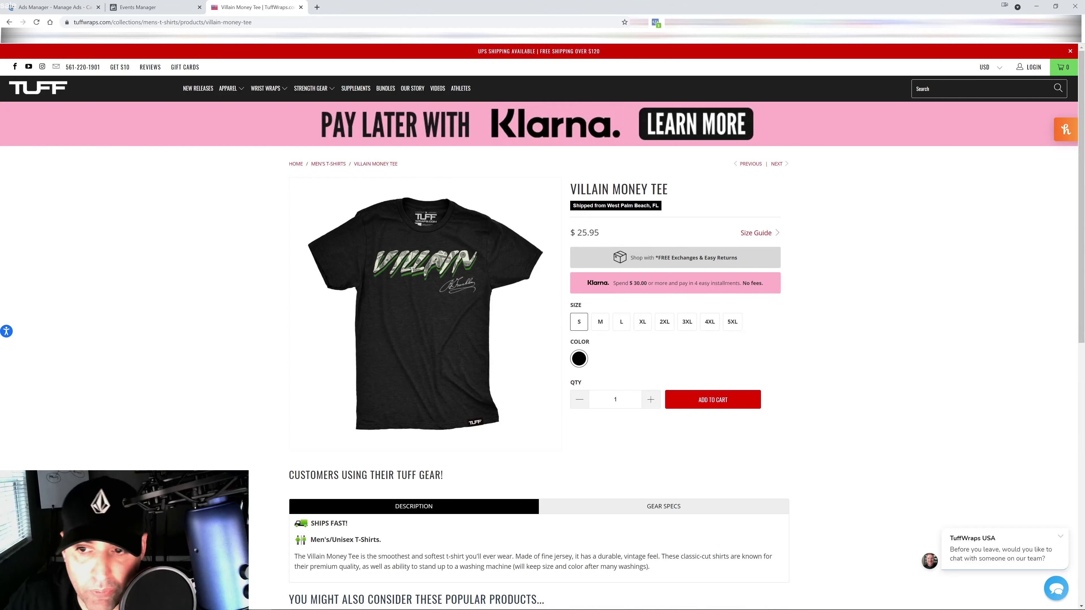
pyautogui.click(657, 23)
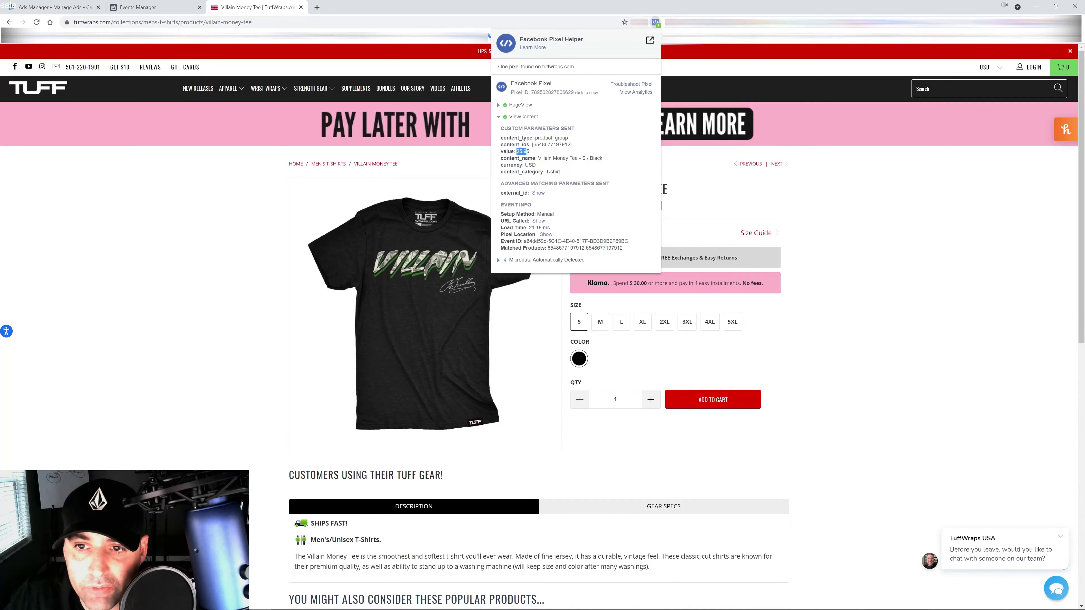
pyautogui.doubleClick(523, 151)
pyautogui.rightClick(524, 152)
pyautogui.click(544, 159)
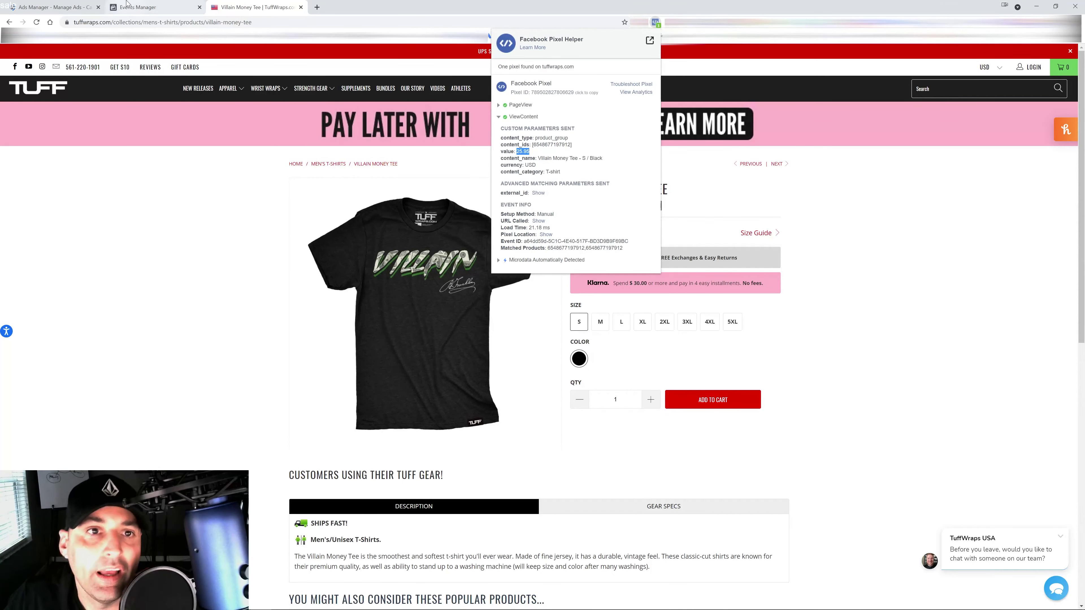
# - Return to Events Manager and change the custom conversion's conversion event to Purchase
pyautogui.click(136, 8)
pyautogui.click(451, 249)
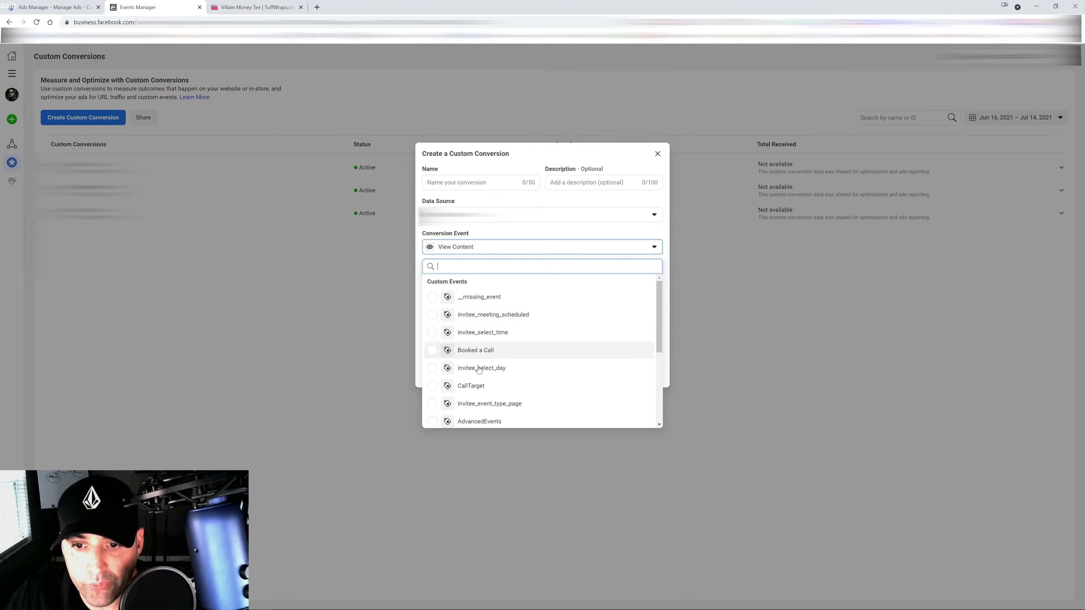
pyautogui.scroll(-5, 448, 384)
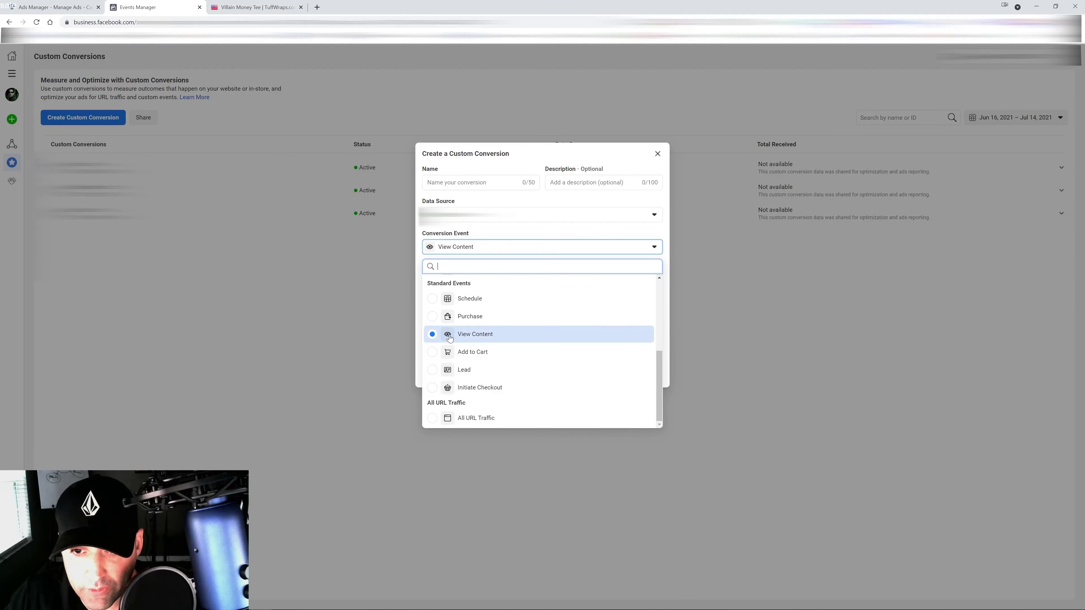
pyautogui.scroll(2, 448, 390)
pyautogui.scroll(-2, 447, 389)
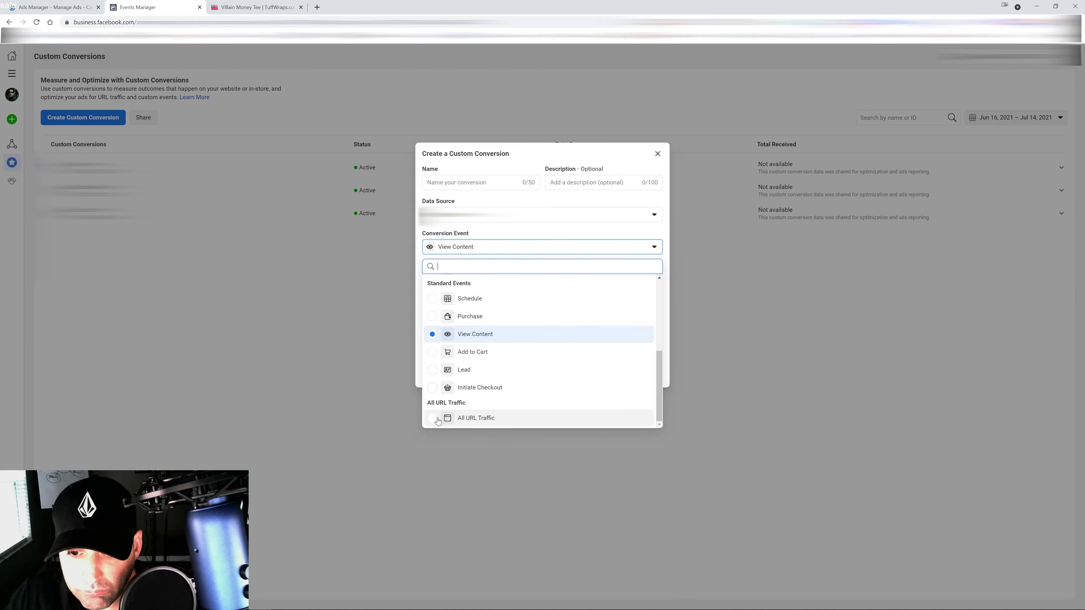
pyautogui.click(447, 316)
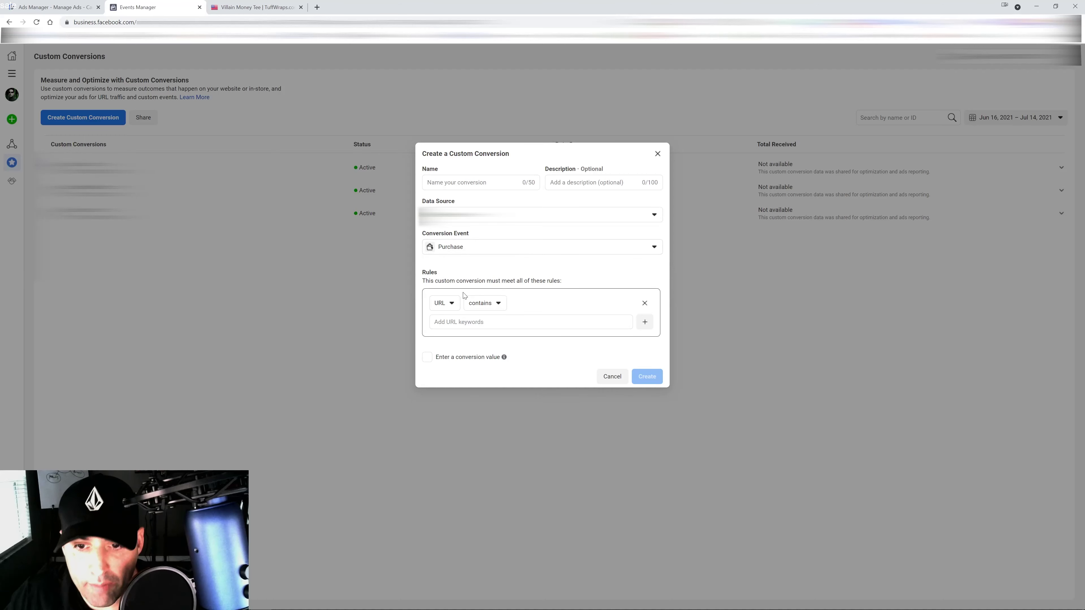
# - Set the conversion rule to Event Parameters where value is greater than or equal to 25.95
pyautogui.click(445, 303)
pyautogui.click(491, 380)
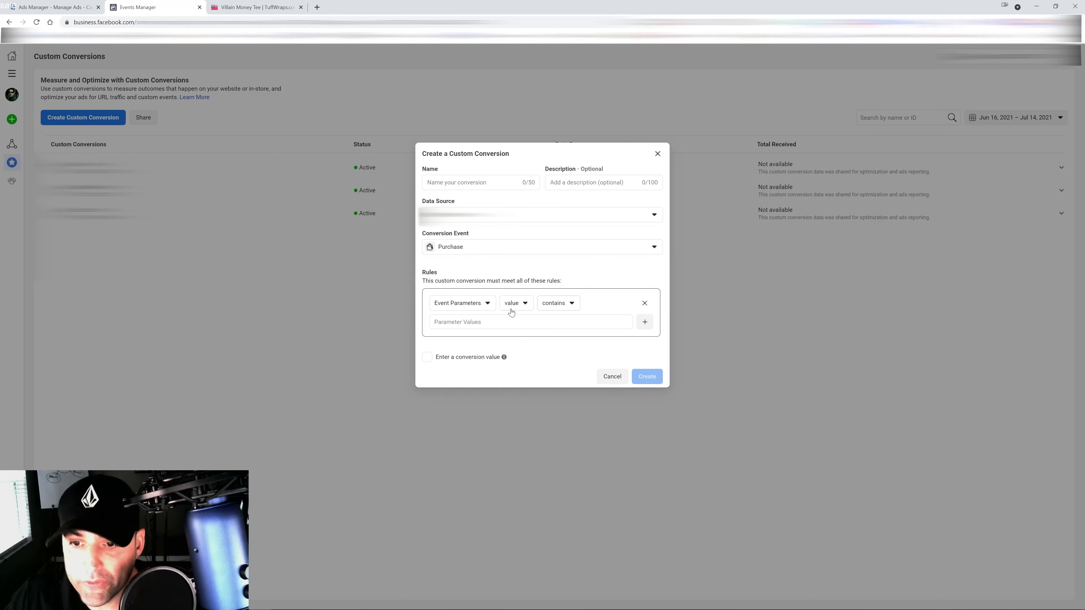
pyautogui.click(498, 321)
pyautogui.write('25.95')
pyautogui.press('Return')
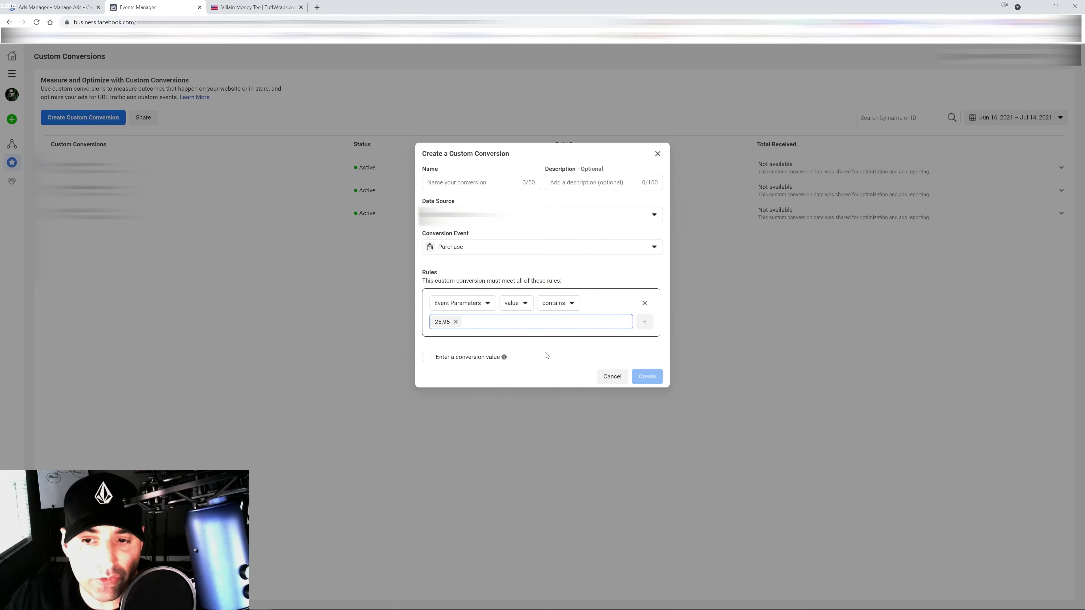
pyautogui.click(570, 304)
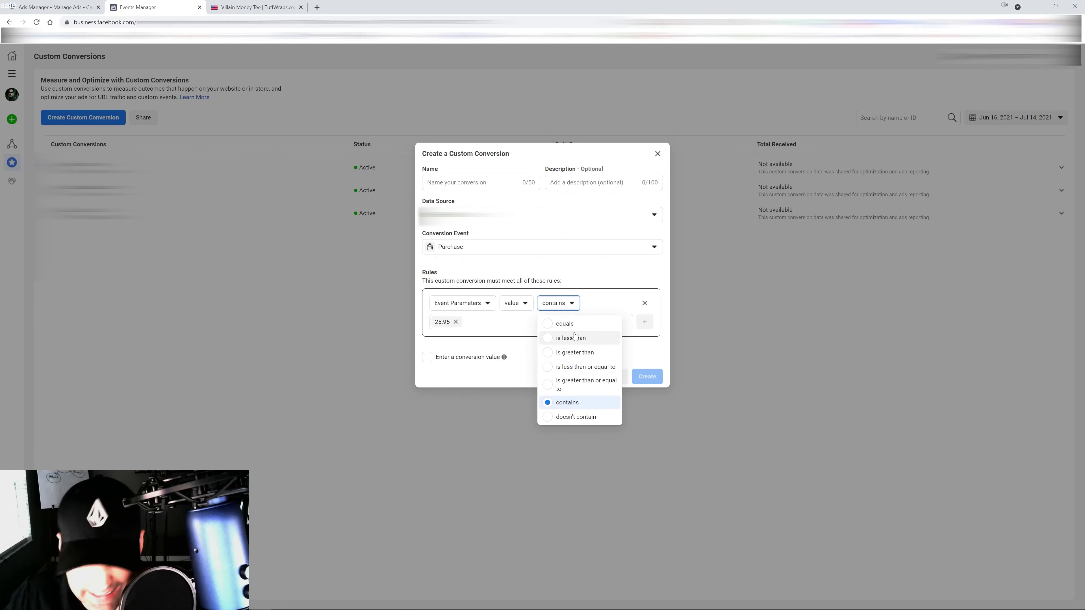
pyautogui.click(548, 387)
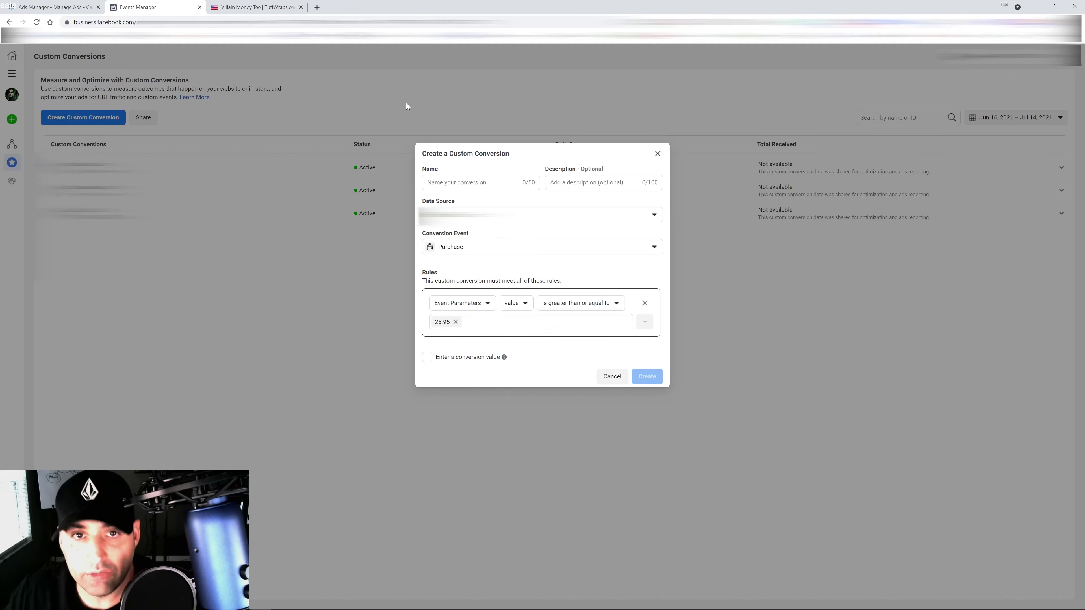
# - Review the product page's ViewContent parameters in Facebook Pixel Helper and discard the unsaved custom conversion in Events Manager
pyautogui.hotkey('ctrl', 'Tab')
pyautogui.click(656, 23)
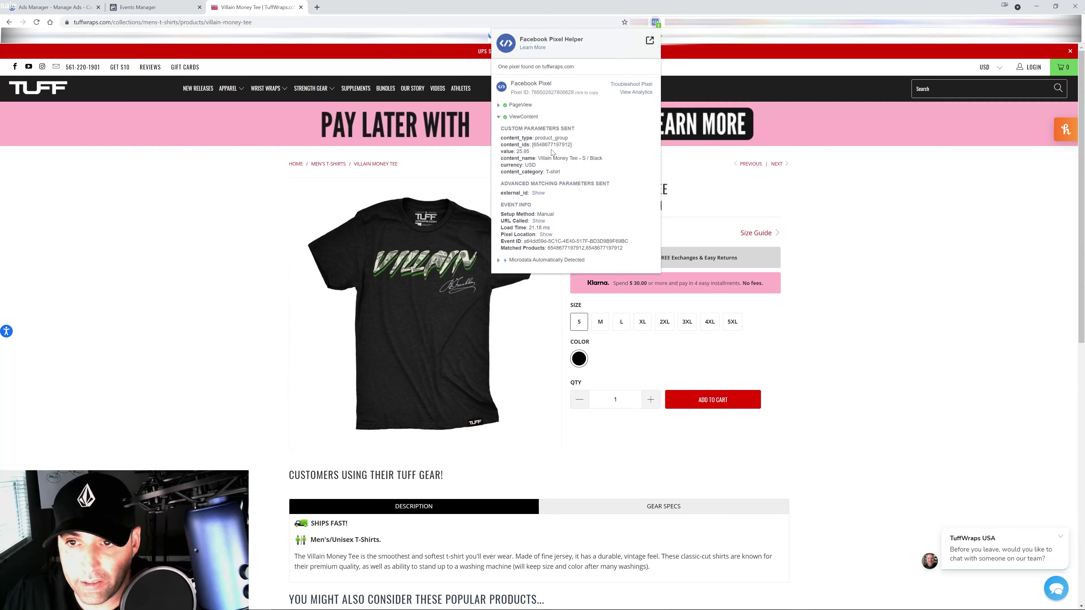
pyautogui.click(177, 7)
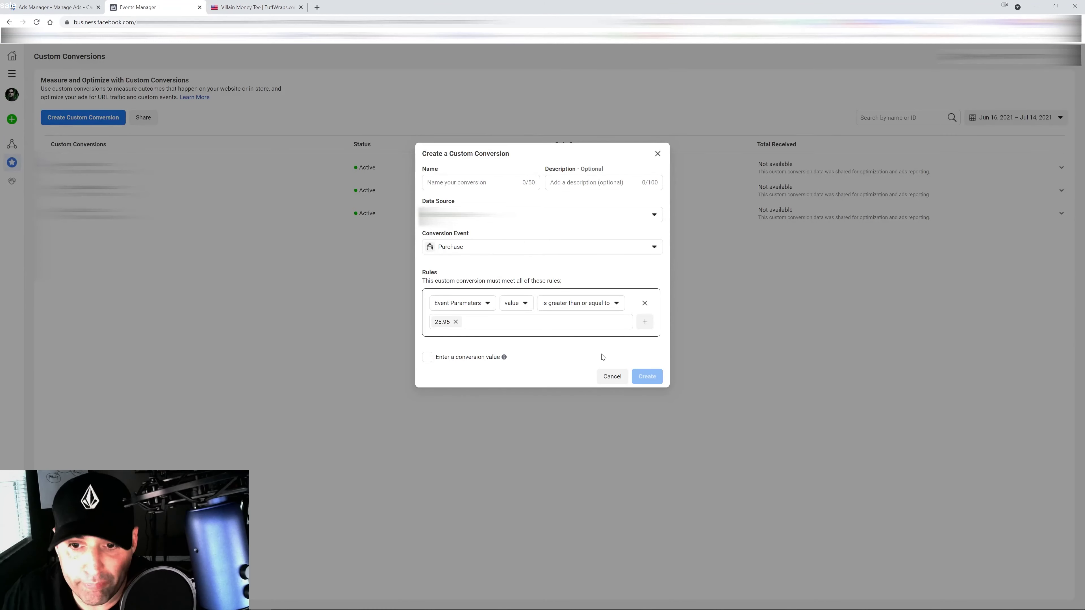
pyautogui.click(612, 376)
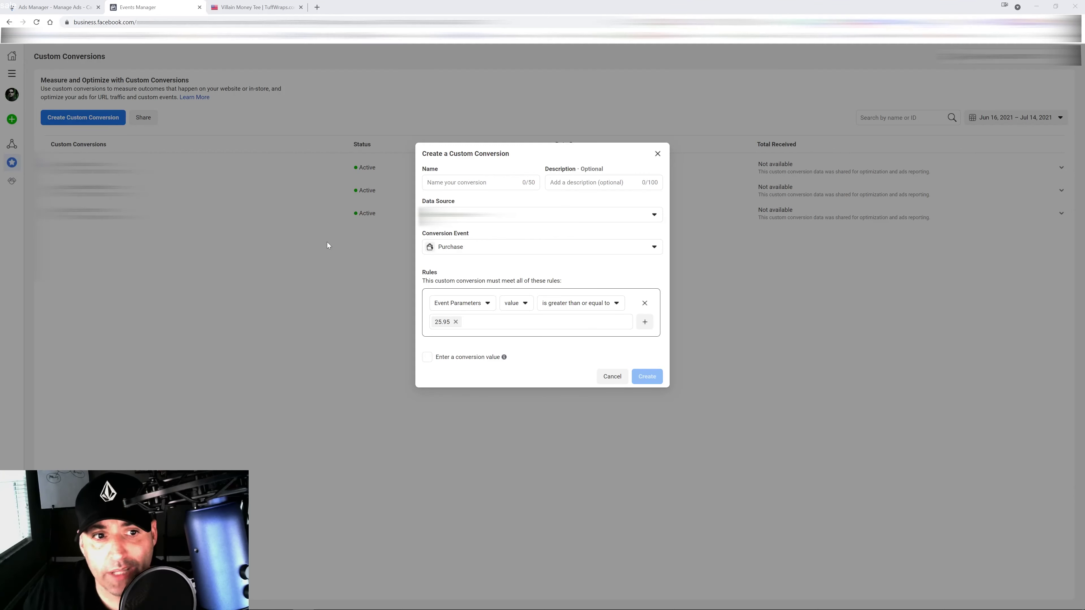
pyautogui.click(318, 248)
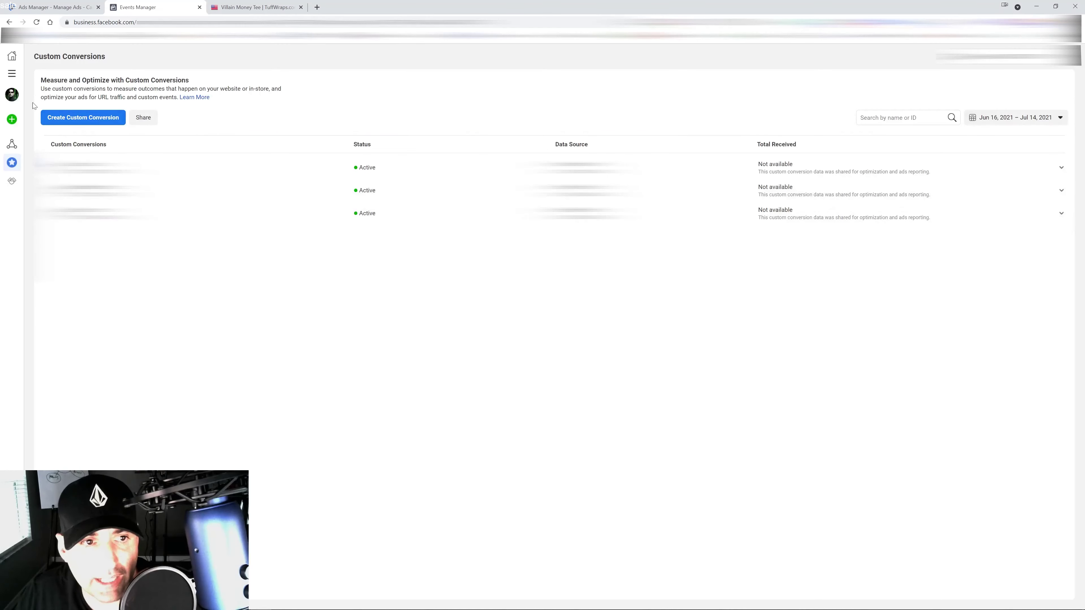
# - Open the event management page from the pixel's Aggregated Event Measurement data and expand the domain's configured events
pyautogui.moveTo(5, 171)
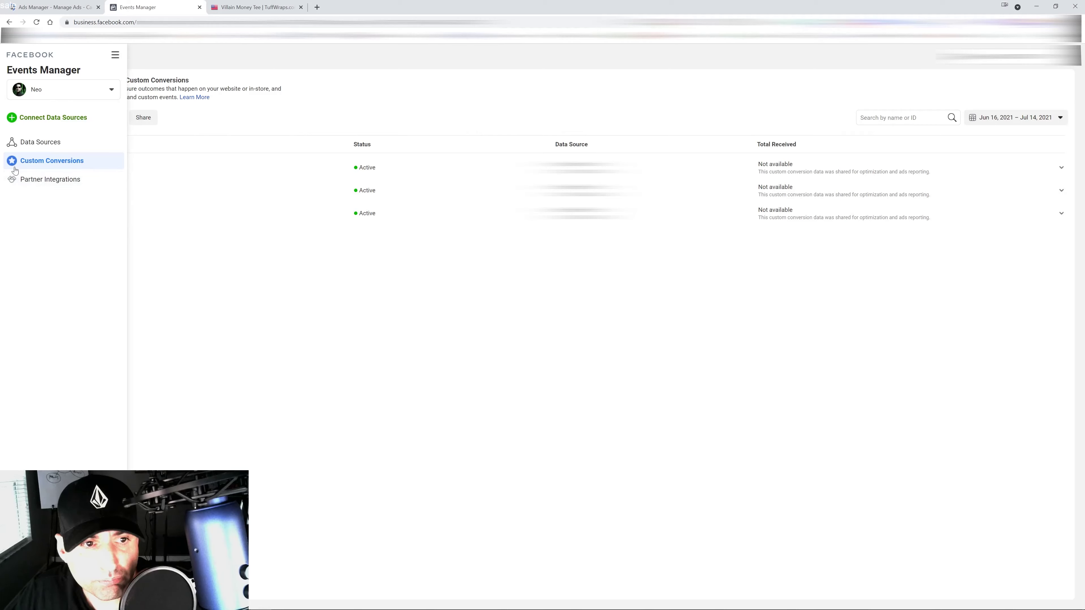
pyautogui.click(48, 145)
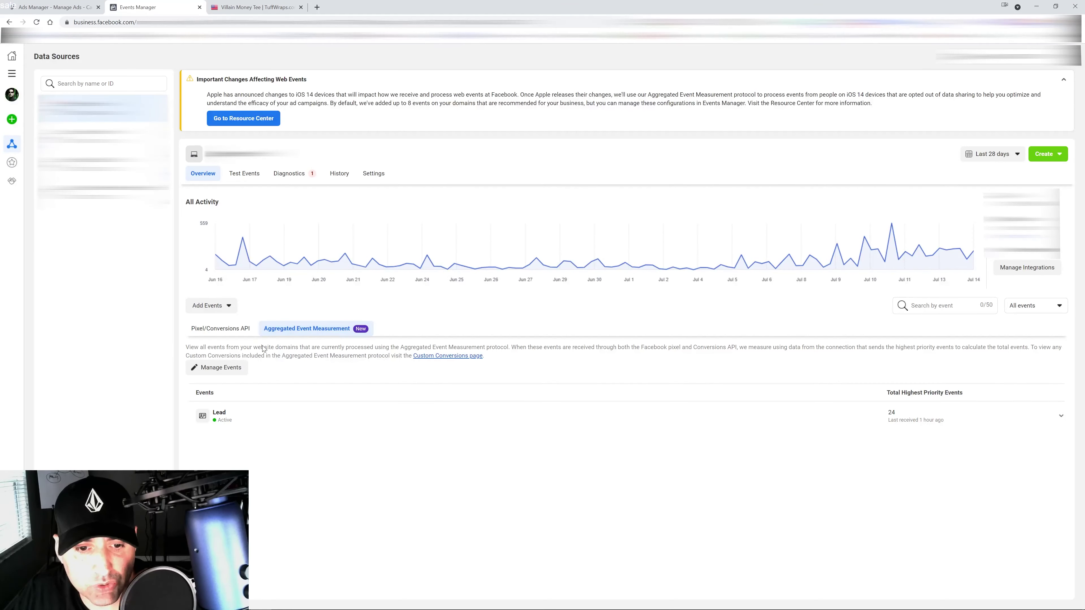
pyautogui.click(195, 366)
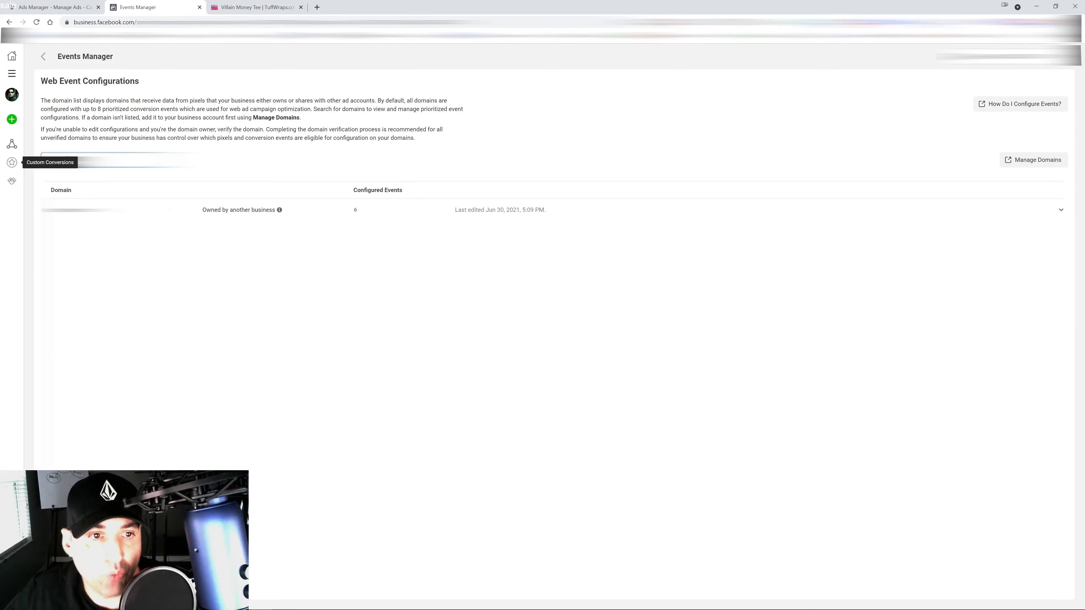
pyautogui.click(366, 209)
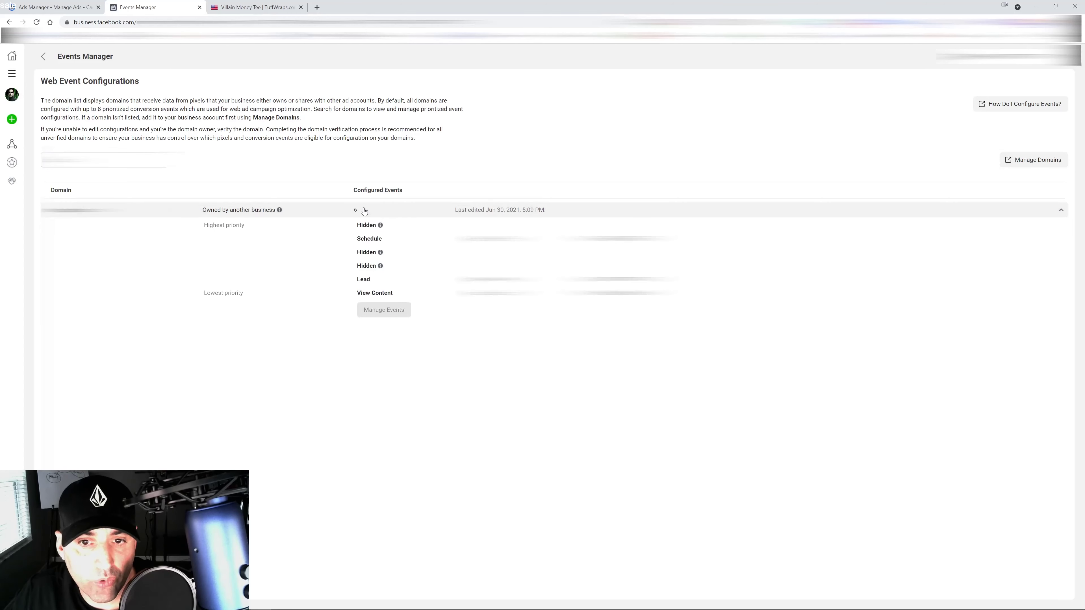